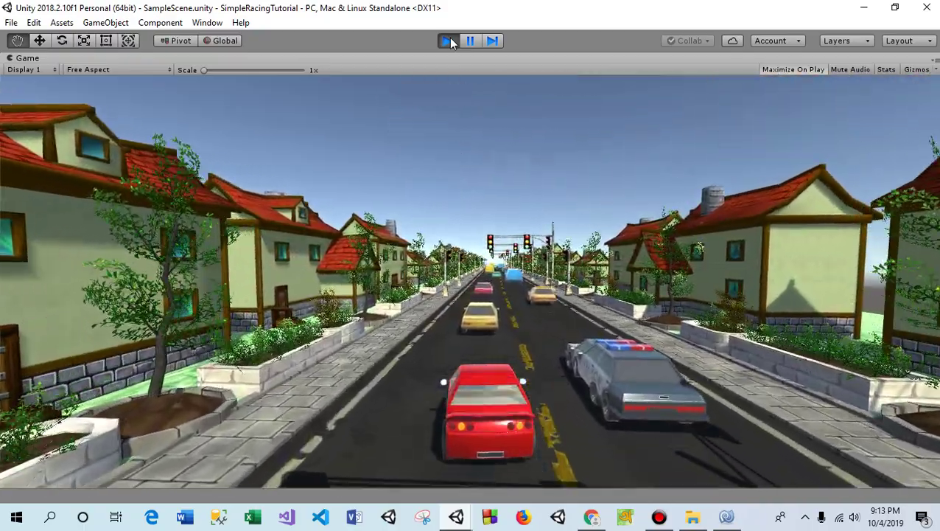
End the racing game's play-mode run so the editor shows SampleScene again
left_click(449, 41)
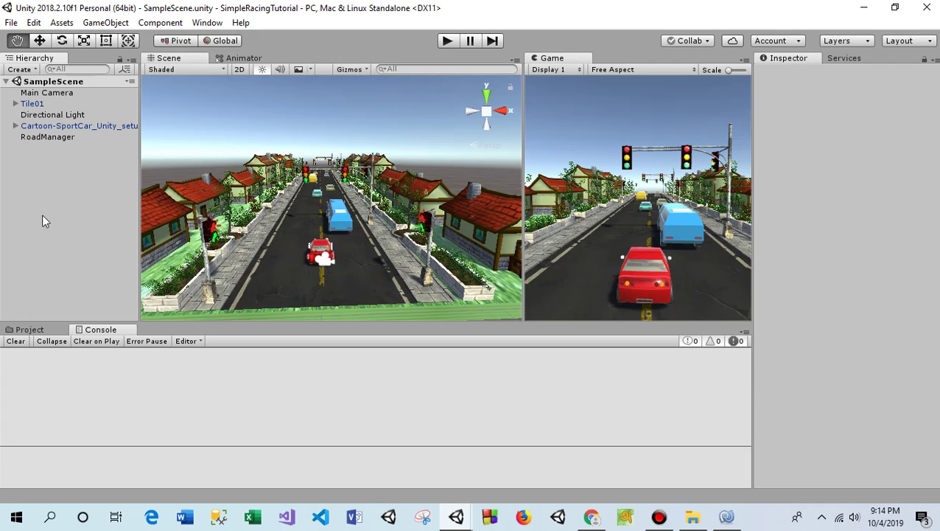
Create a new UI Image on a Canvas from the Hierarchy
right_click(37, 194)
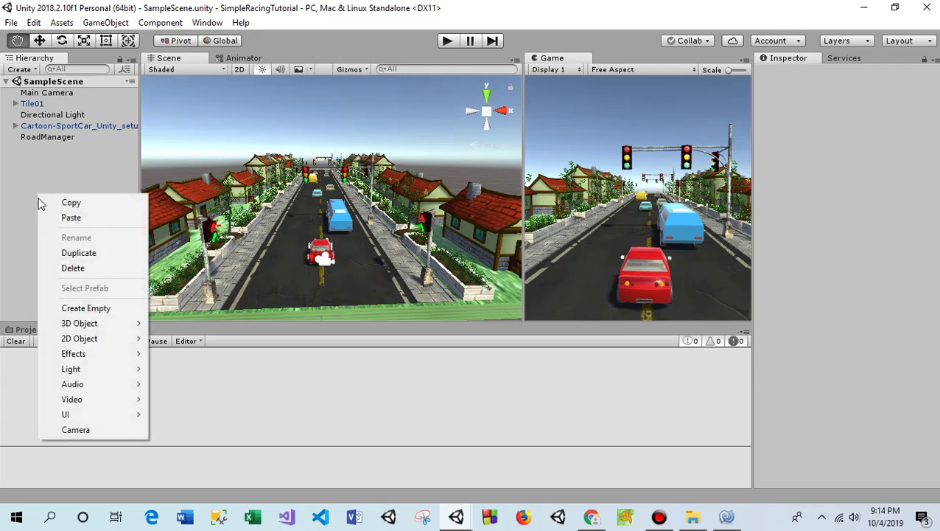
mouse_move(81, 417)
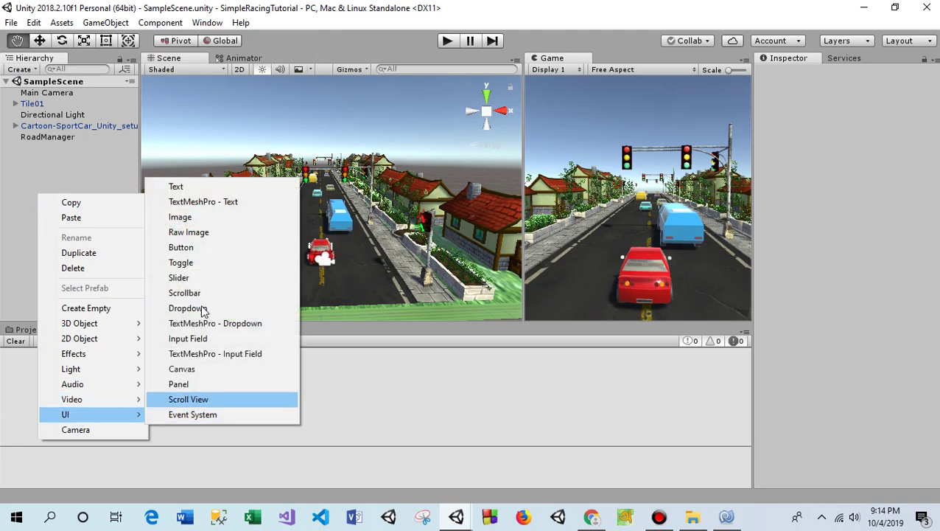
left_click(193, 232)
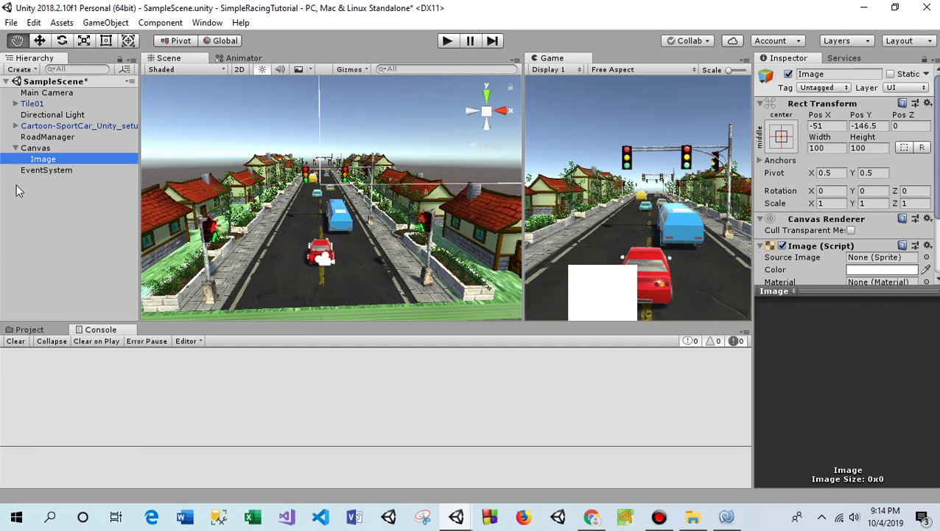
Alt-apply the centre anchor preset, then stretch-stretch so the Image fills the screen
left_click(780, 134)
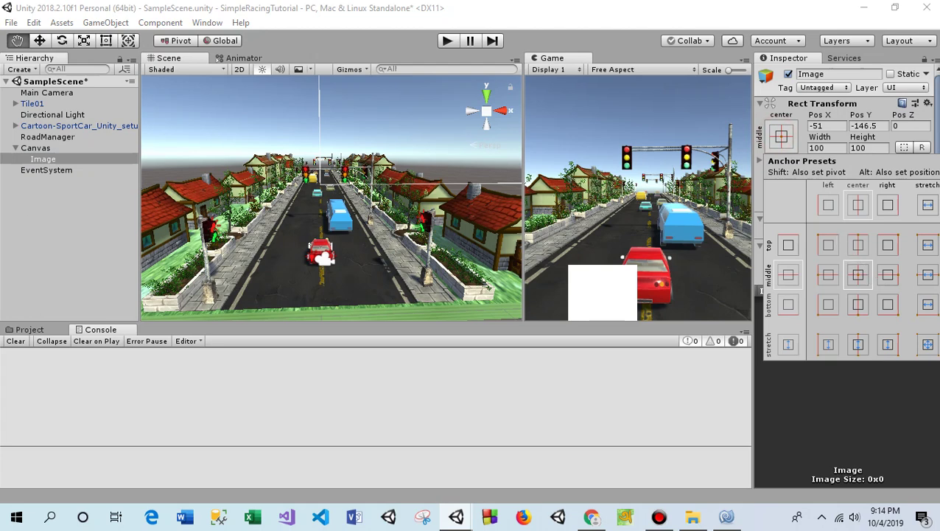
key("alt")
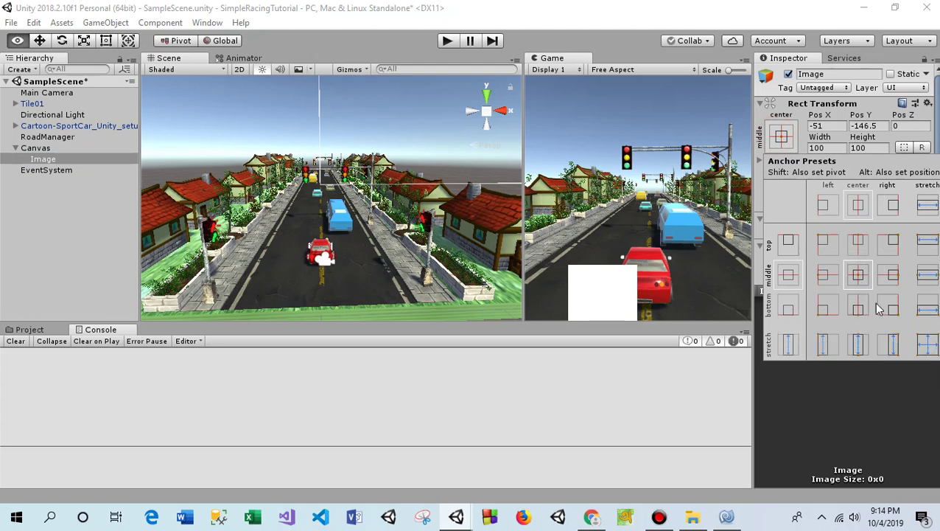
left_click(859, 275, "alt")
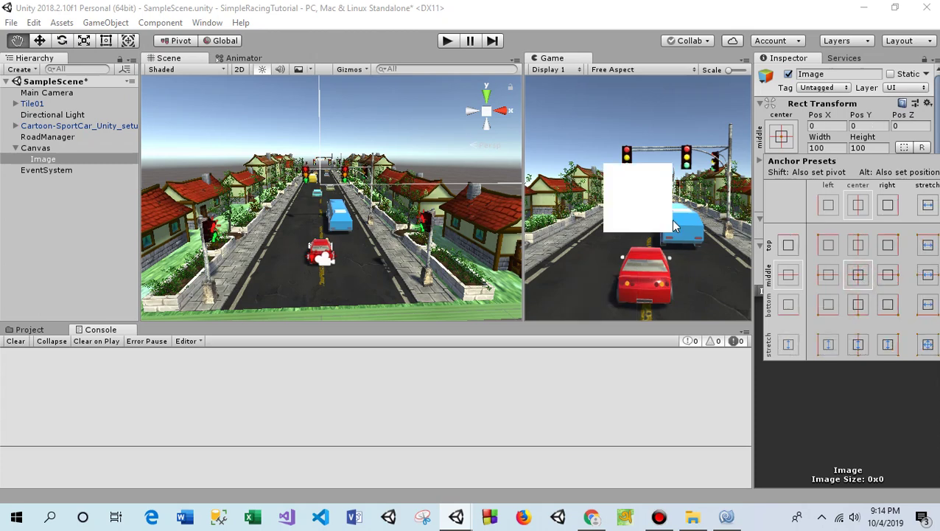
key("alt")
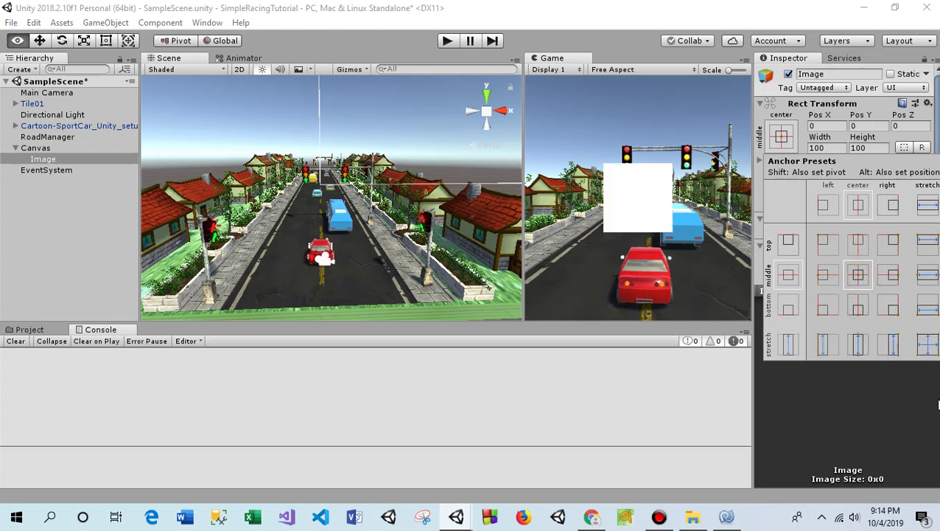
left_click(929, 346, "alt")
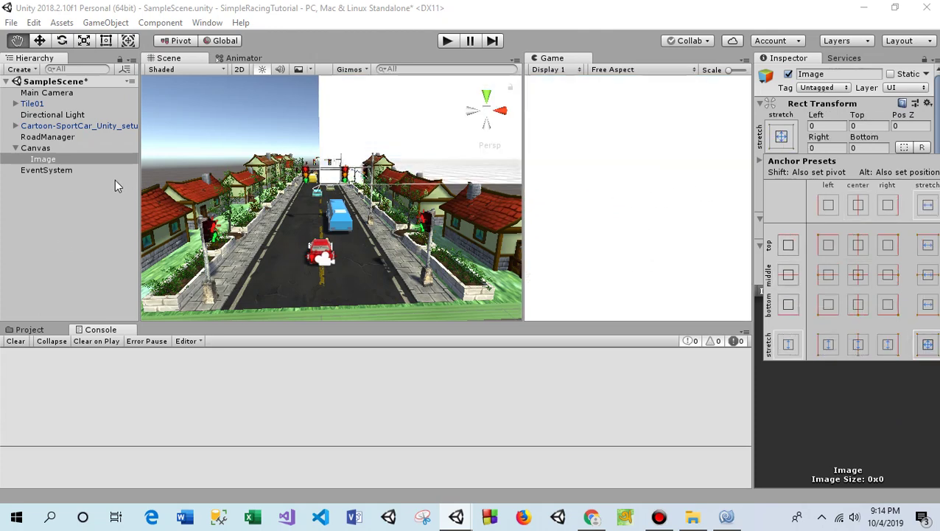
Set the Image colour to orange-red F85835 with alpha 244
left_click(79, 159)
scroll(868, 198, "down", 2)
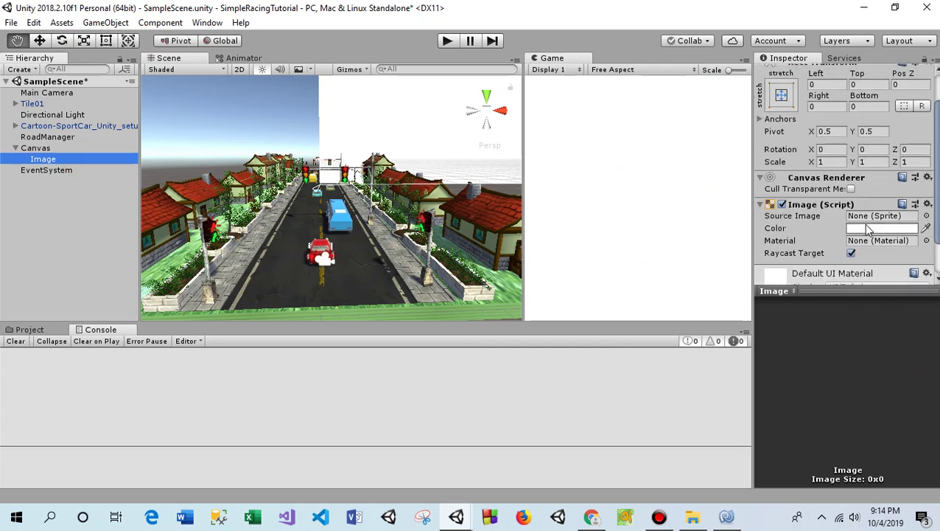
scroll(868, 197, "down", 2)
left_click(861, 187)
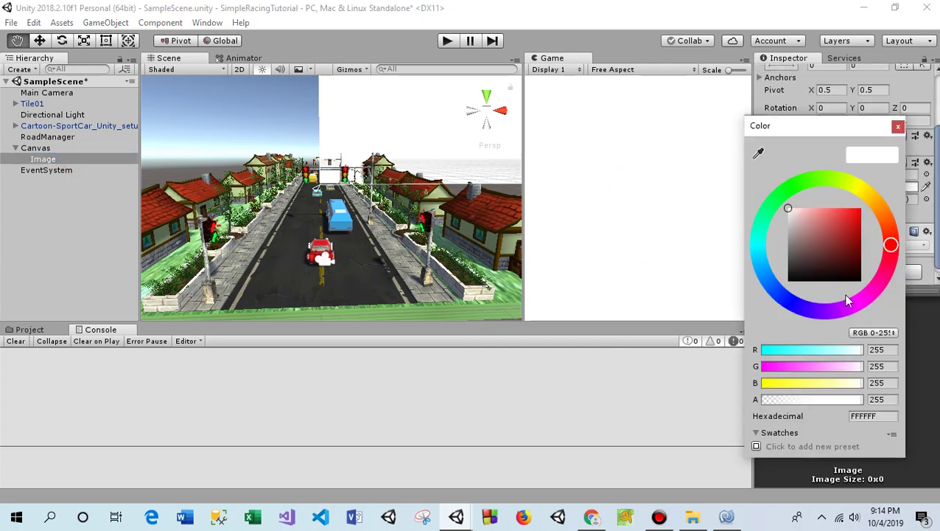
mouse_move(830, 219)
left_mouse_down()
mouse_move(809, 226)
mouse_move(836, 218)
mouse_move(819, 220)
left_mouse_up()
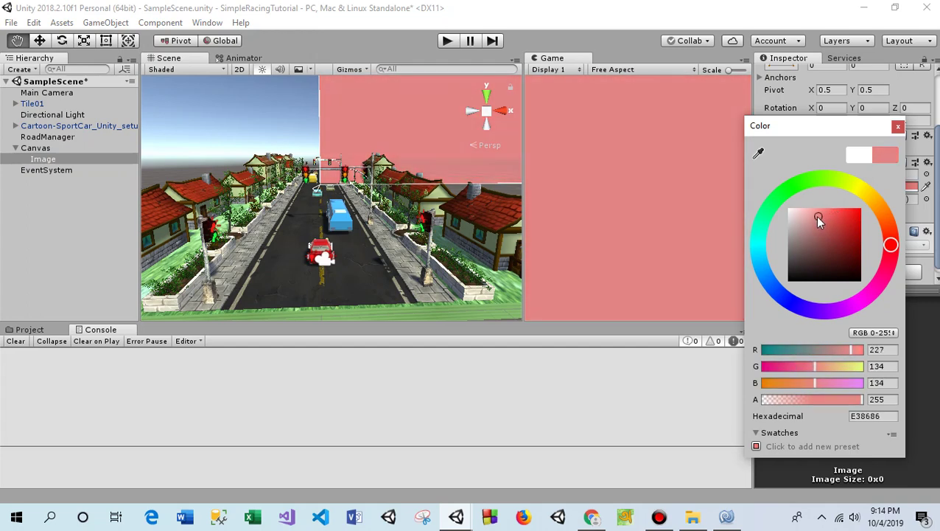
mouse_move(854, 402)
left_mouse_down()
mouse_move(840, 401)
mouse_move(858, 401)
left_mouse_up()
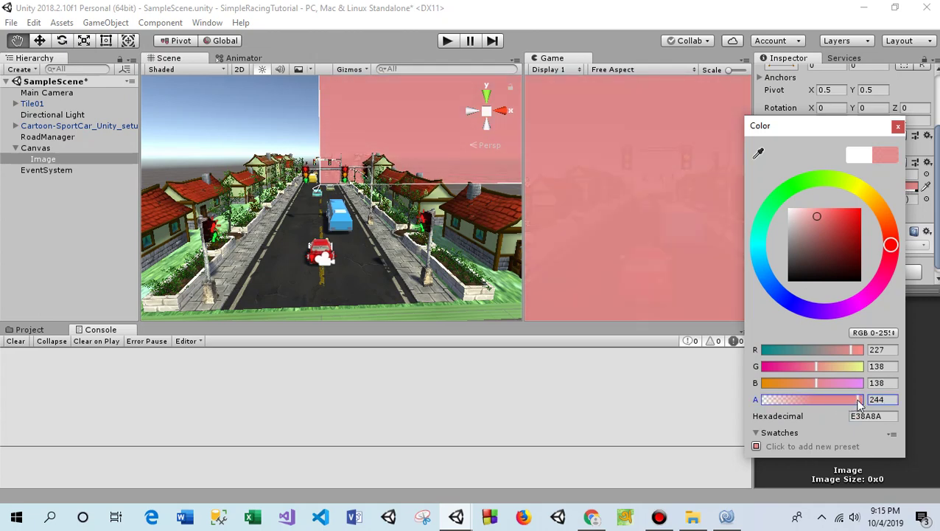
left_click_drag(816, 369, 823, 365)
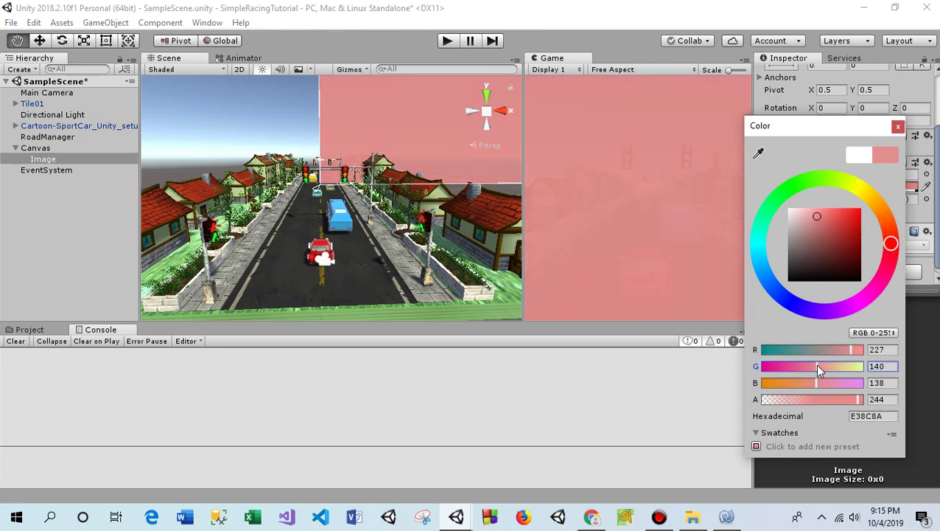
mouse_move(831, 230)
left_mouse_down()
mouse_move(855, 211)
mouse_move(840, 224)
left_mouse_up()
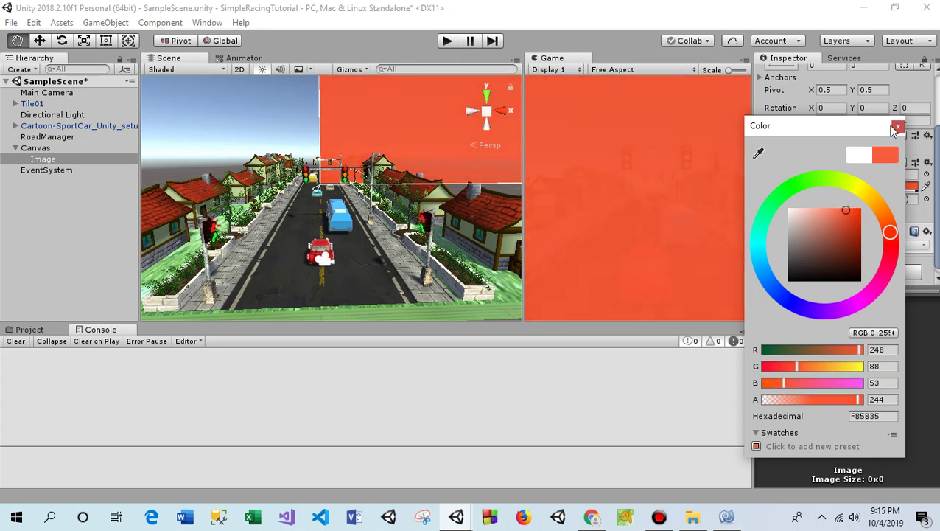
left_click(898, 126)
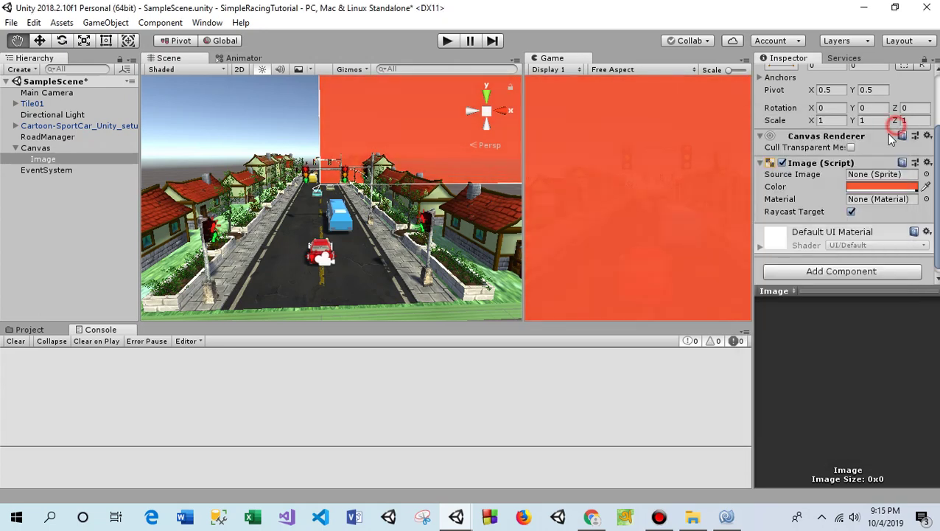
Add a UI Button as a child of the Image overlay
right_click(67, 159)
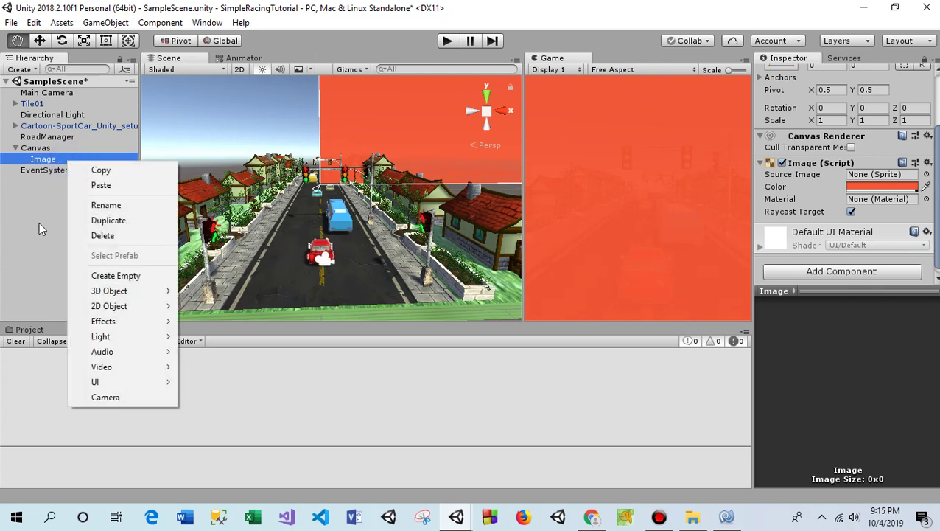
left_click(39, 222)
left_click(50, 160)
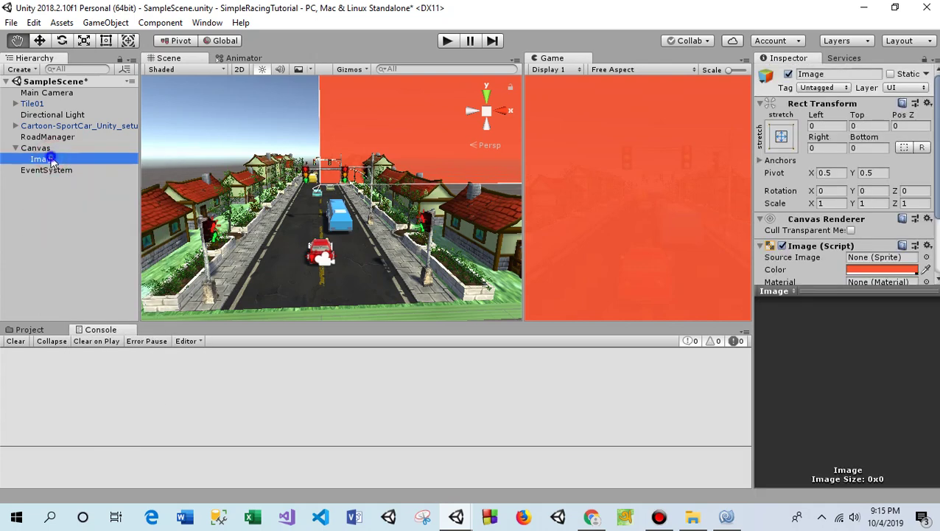
right_click(51, 160)
mouse_move(130, 378)
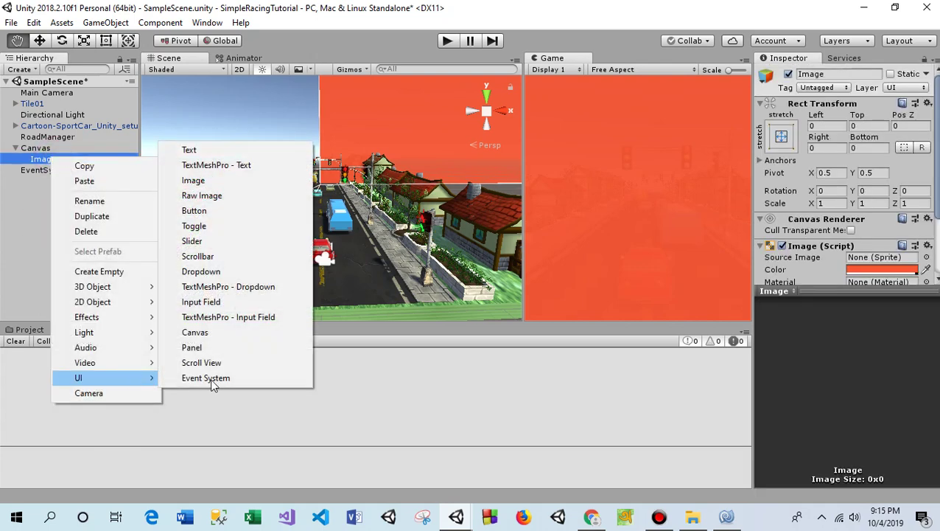
left_click(195, 211)
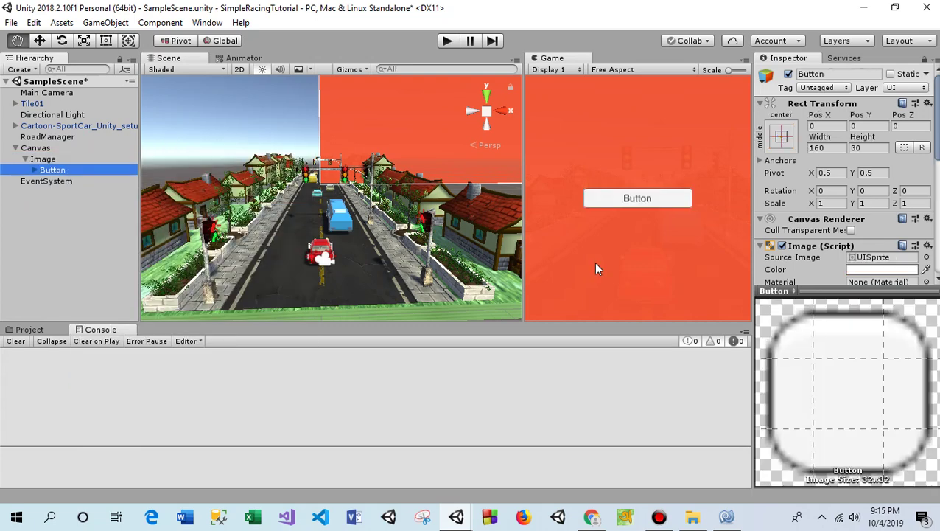
Alt-apply the middle-center anchor preset to centre the Button, then select its Text child
left_click(781, 135)
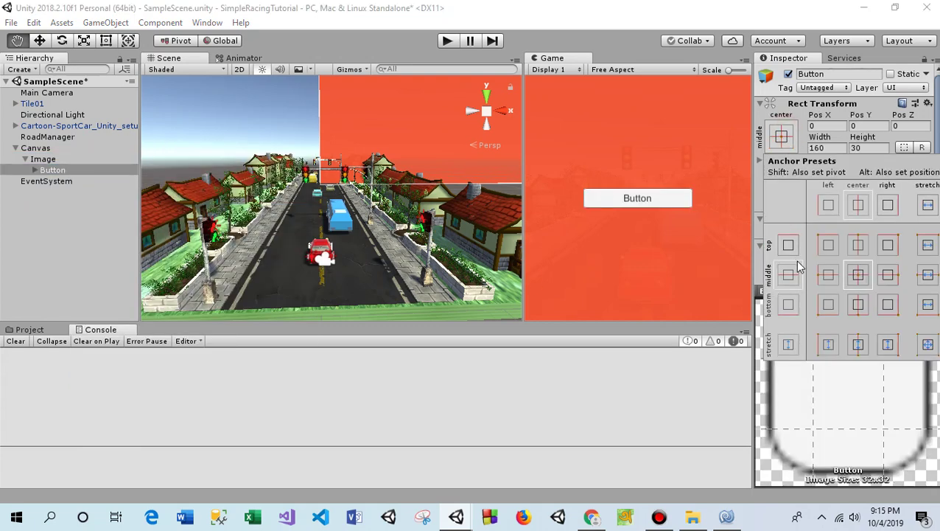
key("alt")
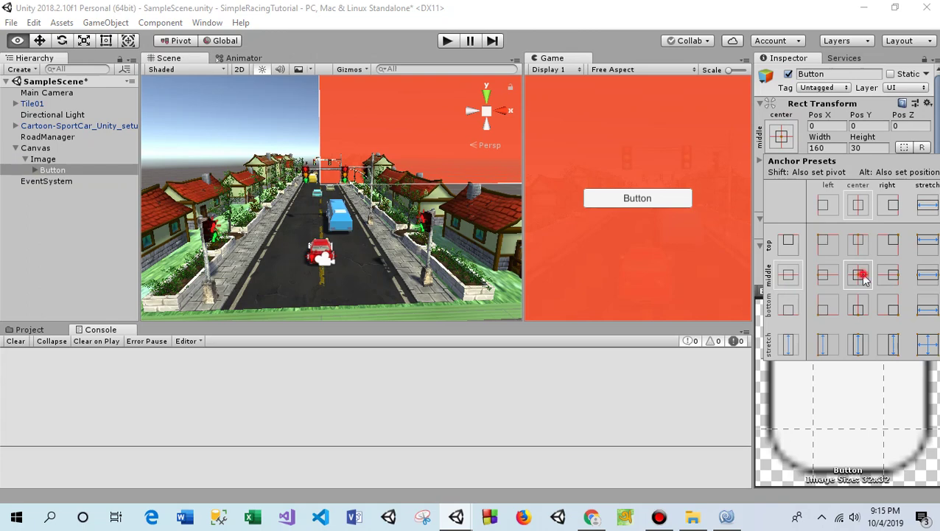
left_click(862, 275, "alt")
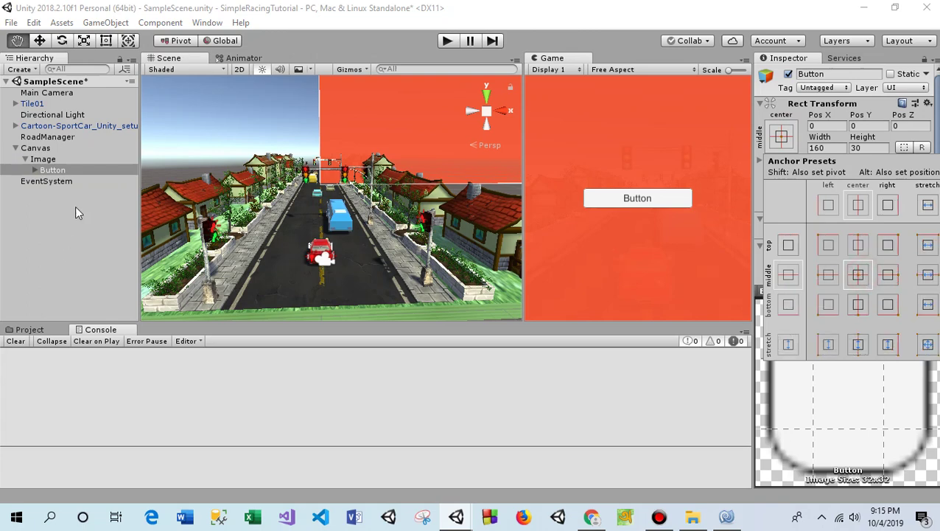
left_click(63, 171)
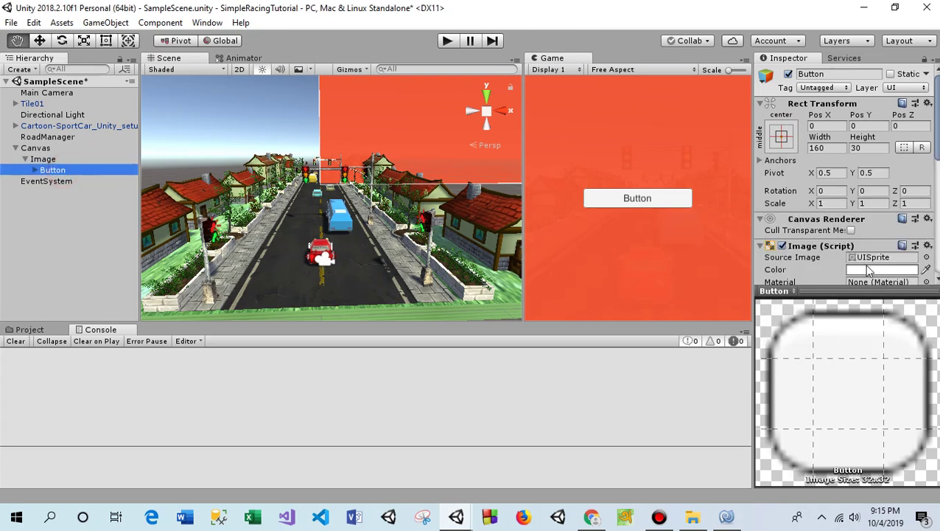
scroll(865, 258, "down", 5)
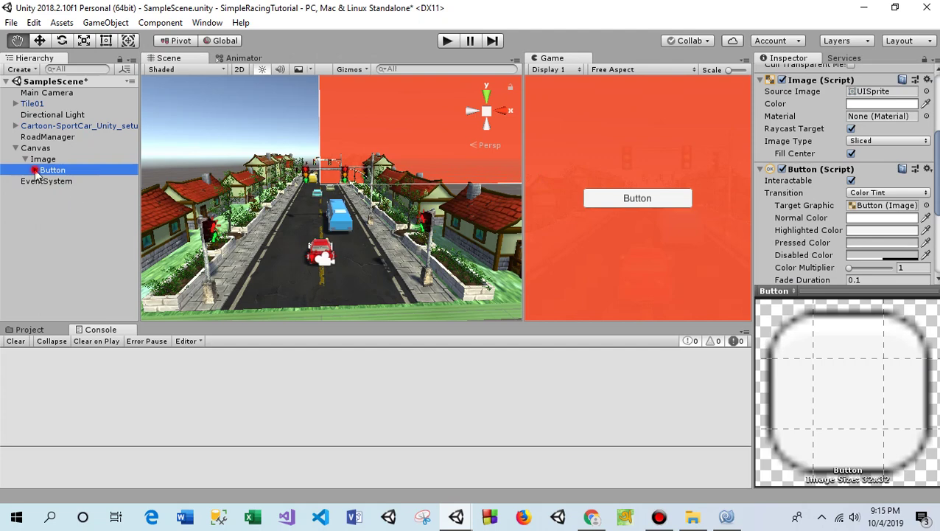
left_click(66, 182)
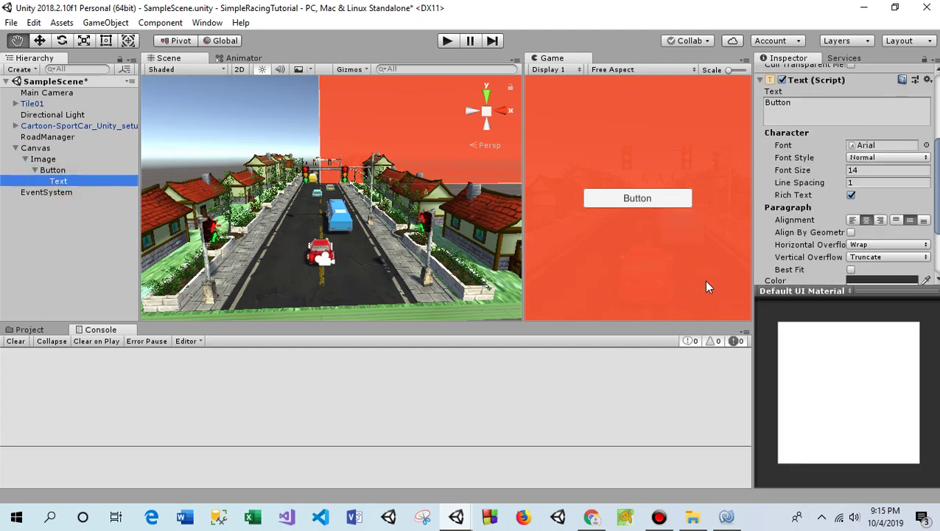
Change the label text to 'Restart' in Bold And Italic at font size 21
left_click(778, 105)
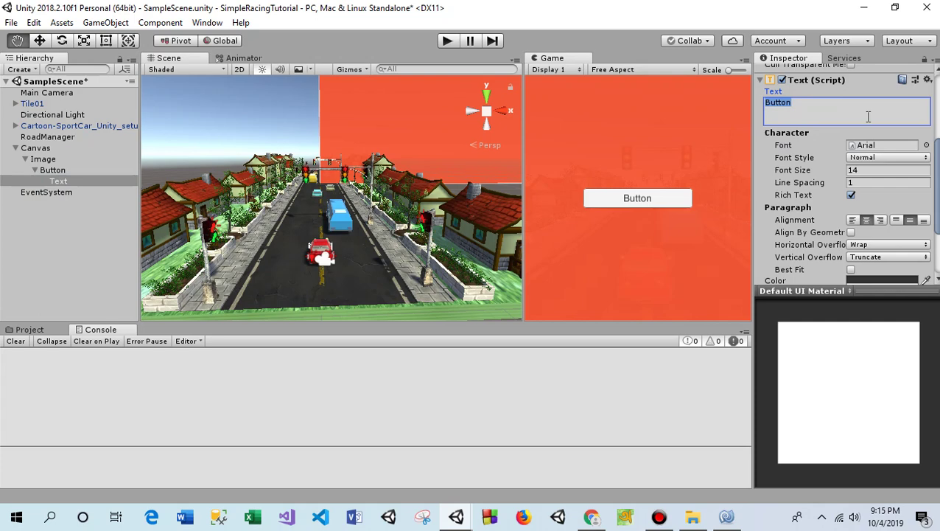
type("Re")
type("start")
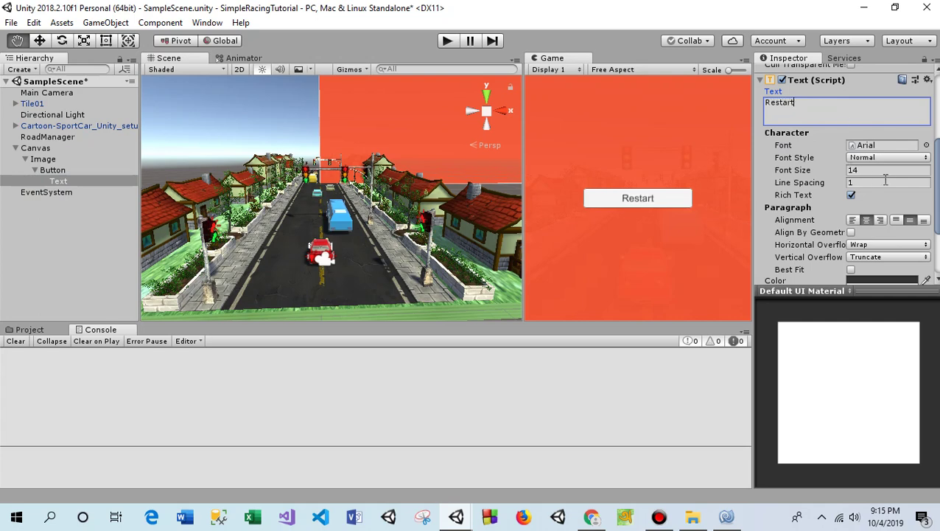
left_click(894, 158)
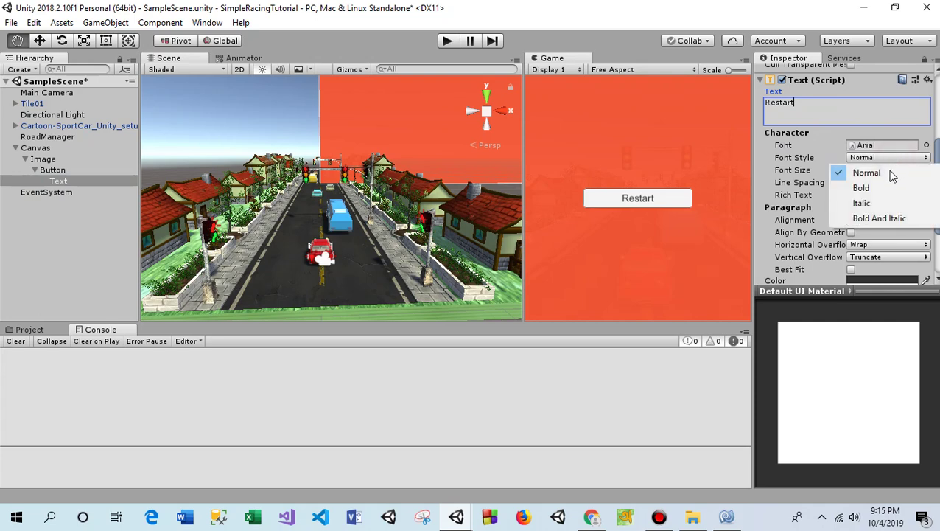
left_click(887, 220)
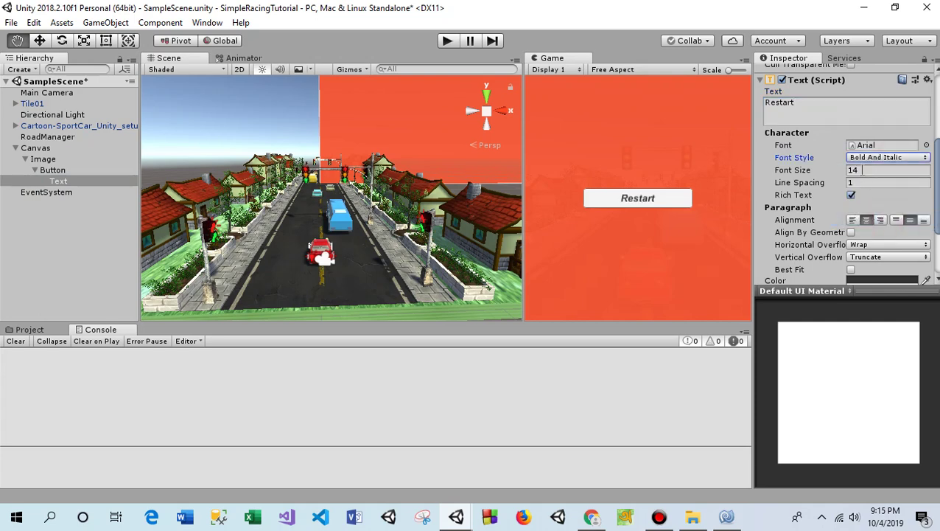
left_click(855, 170)
type("21")
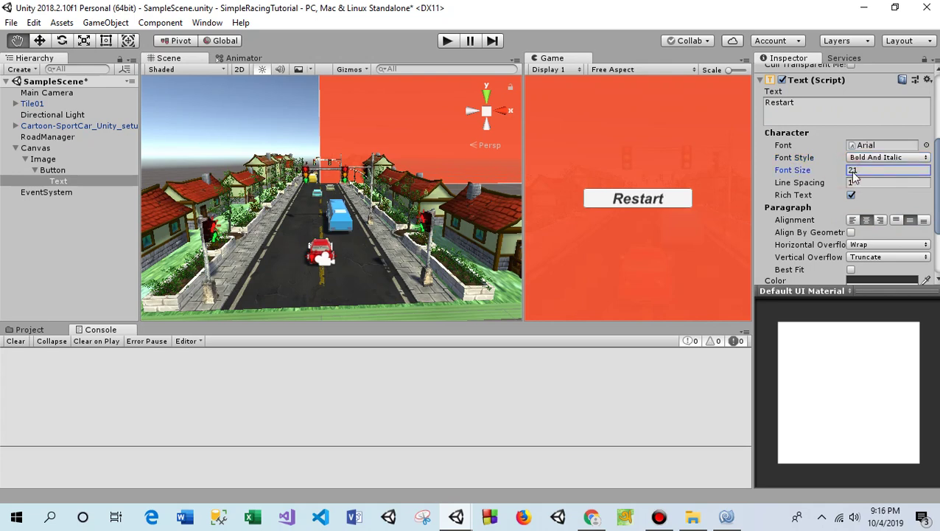
Keep the Restart label centre-aligned and give it a dark text colour
left_click(880, 220)
left_click(866, 219)
scroll(860, 210, "down", 3)
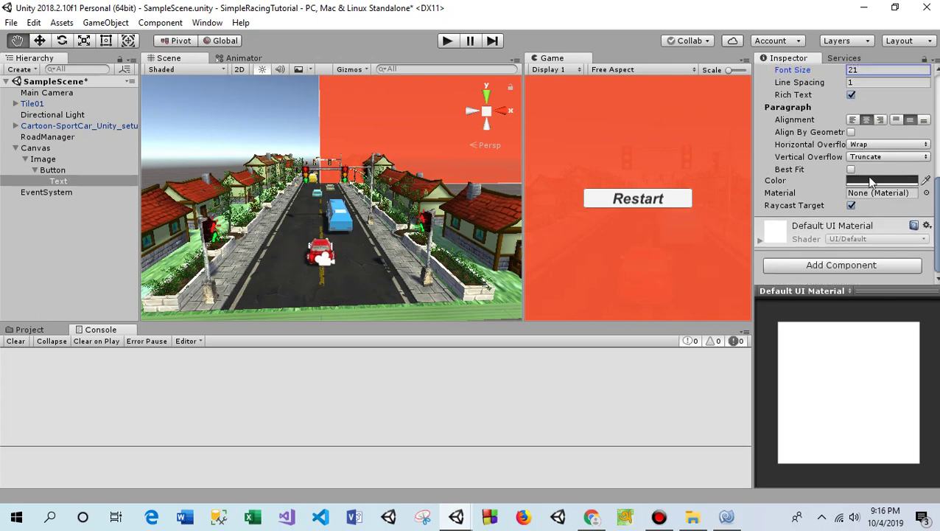
left_click(869, 180)
left_click_drag(852, 234, 872, 300)
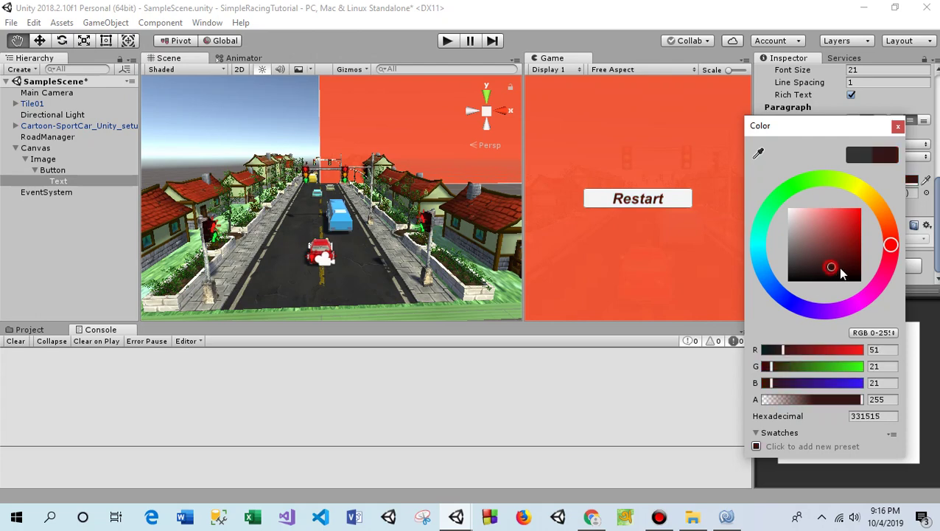
left_click(896, 127)
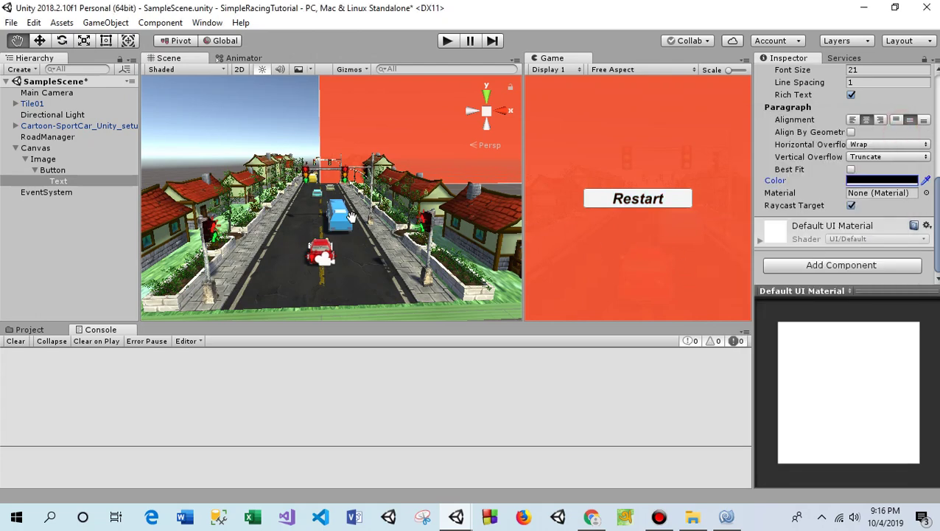
mouse_move(351, 217)
left_mouse_down("alt")
mouse_move(409, 218)
mouse_move(375, 229)
left_mouse_up("alt")
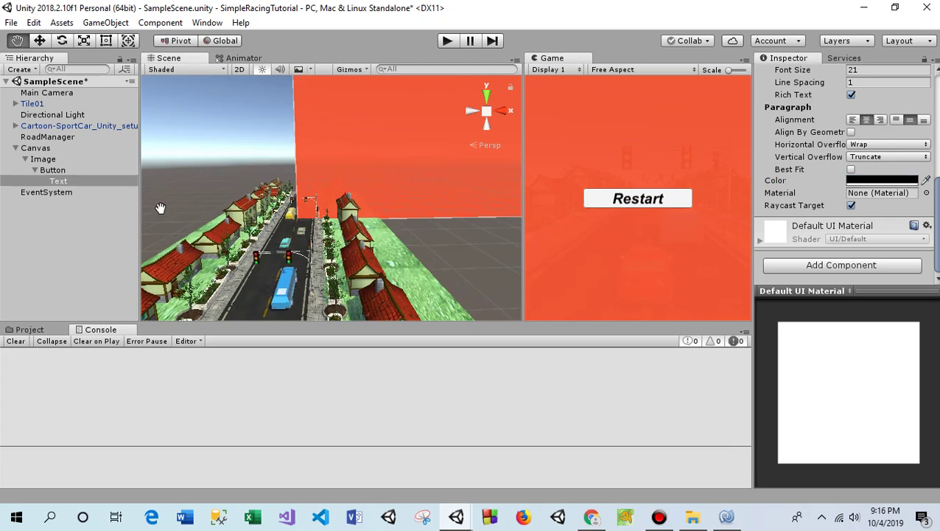
Rename the Button object under Image to BtnRestart
left_click(52, 171)
left_click(34, 170)
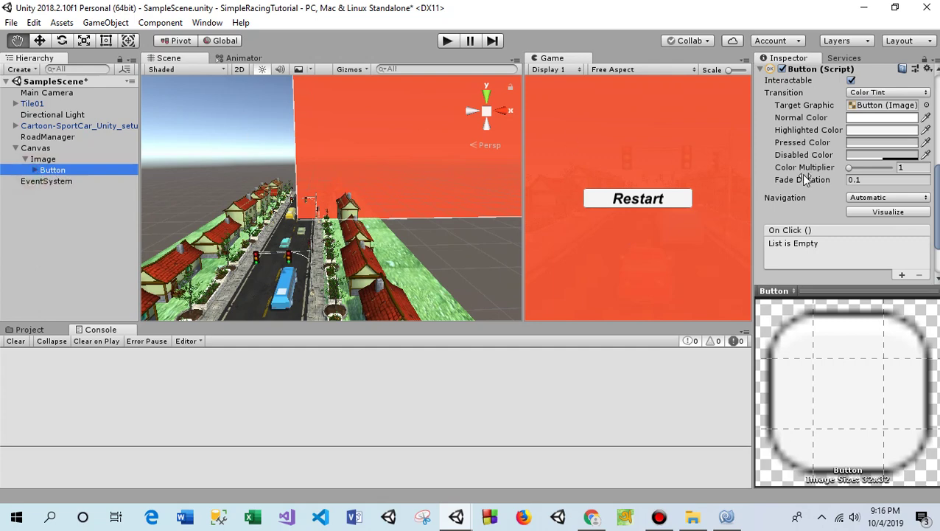
scroll(803, 178, "up", 5)
scroll(821, 118, "up", 3)
left_click(835, 74)
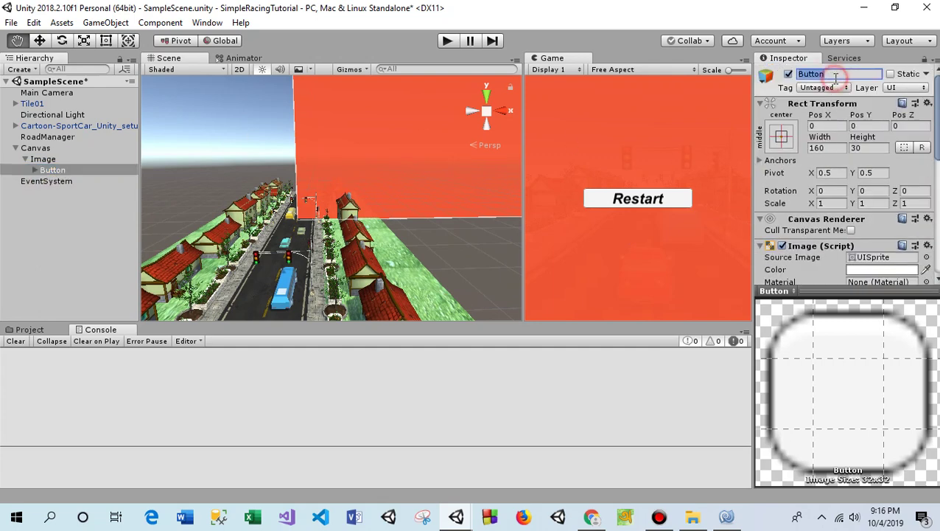
type("B")
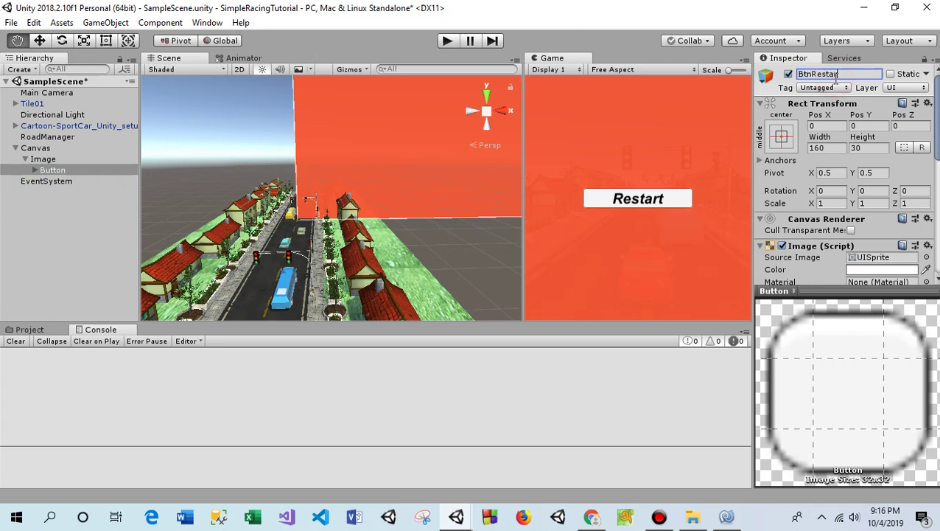
key("Return")
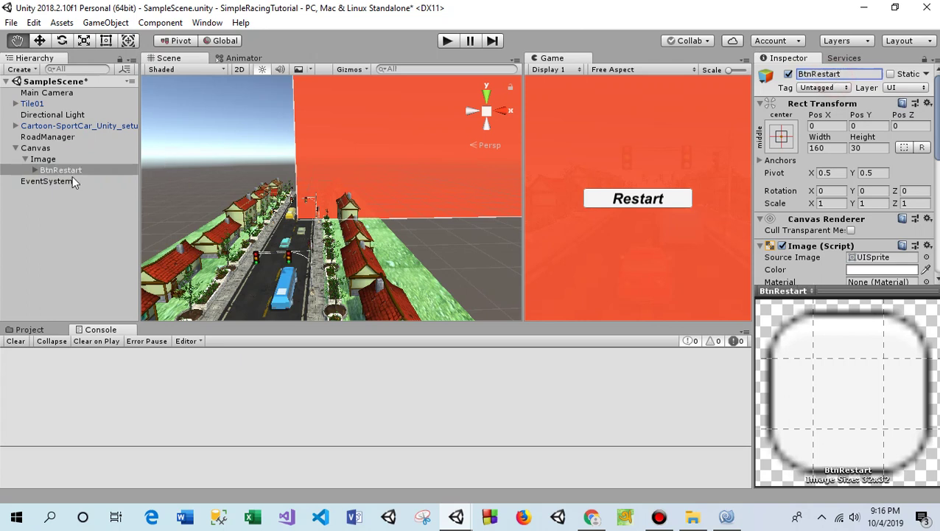
Duplicate BtnRestart and name the copy BtnExit
right_click(49, 174)
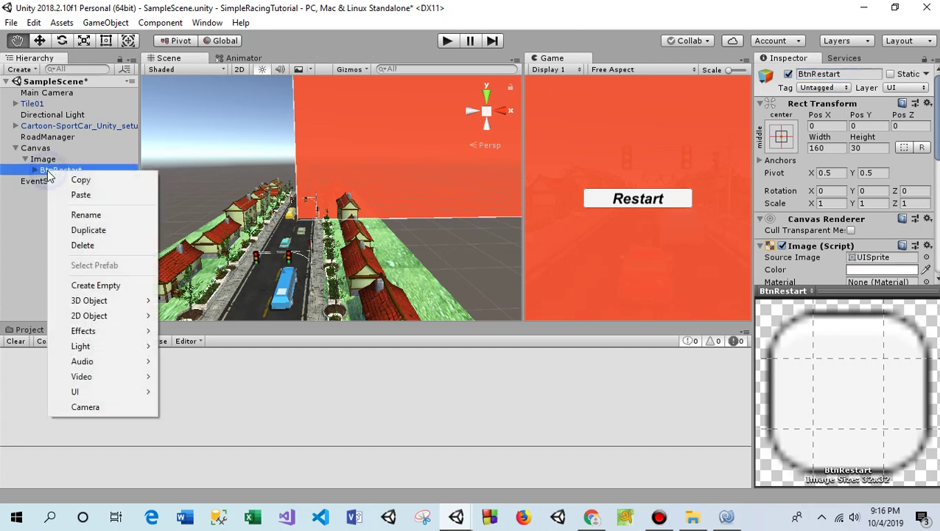
left_click(88, 230)
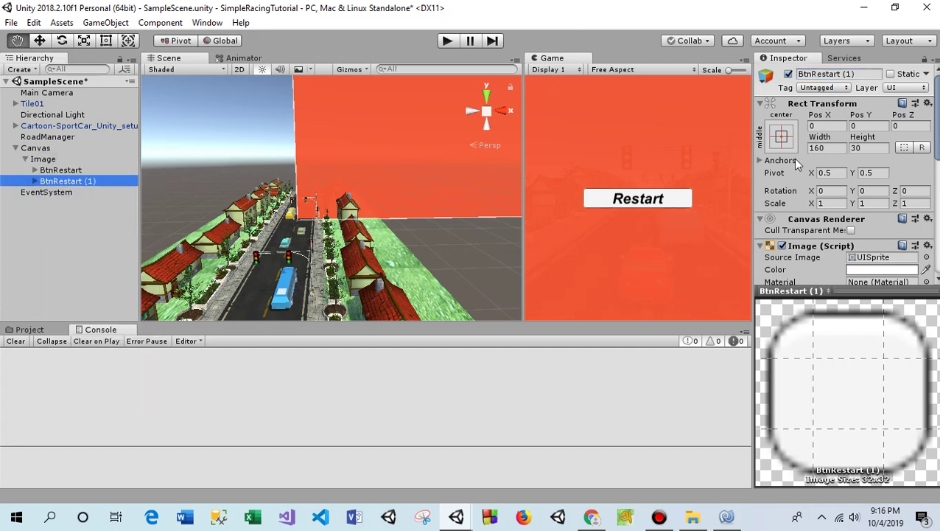
left_click(860, 75)
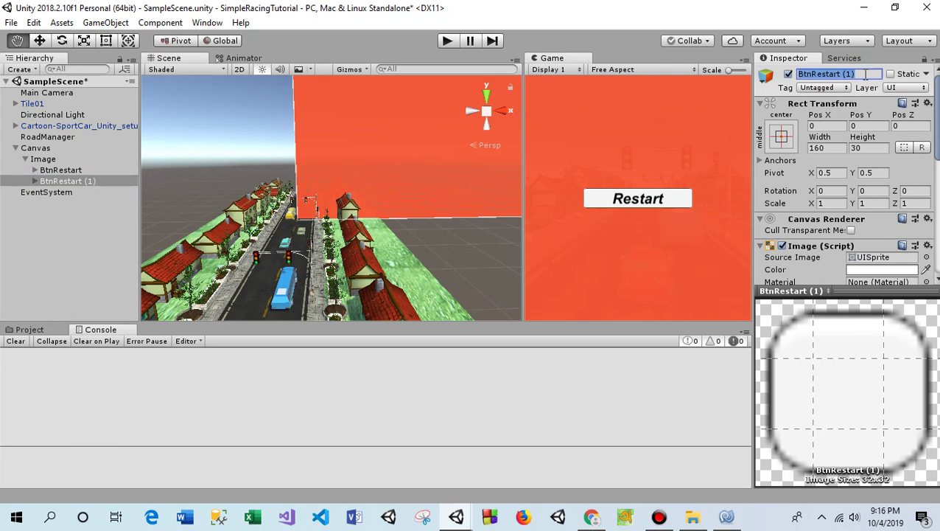
type("BtnExit")
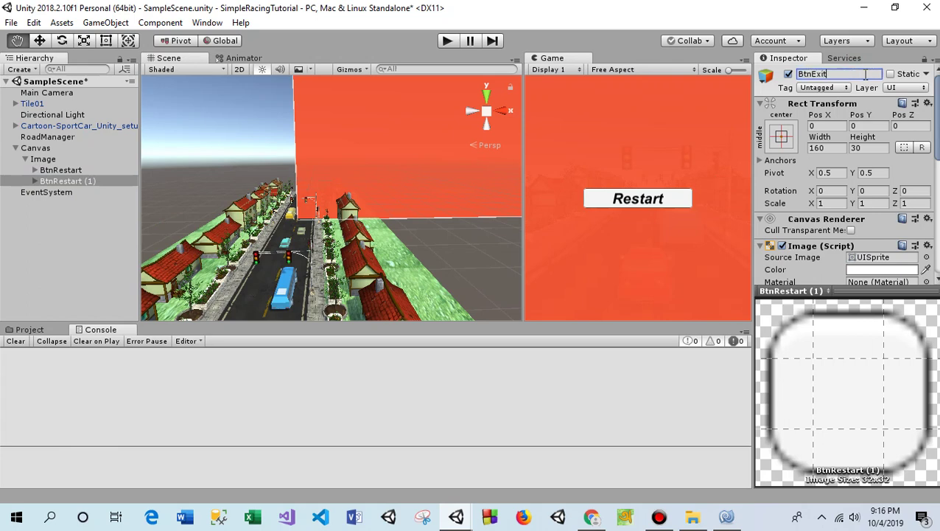
key("Return")
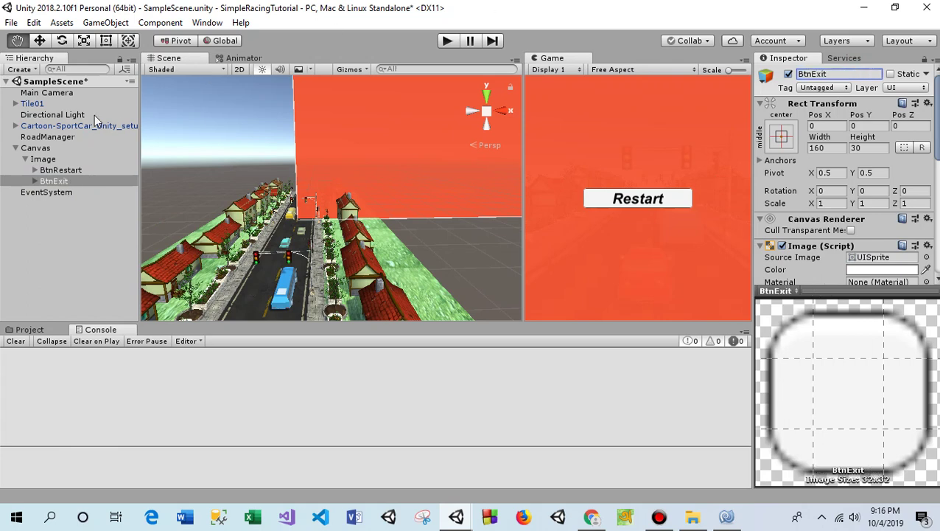
Change the BtnExit label text from Restart to 'Exit'
left_click(35, 181)
left_click(60, 192)
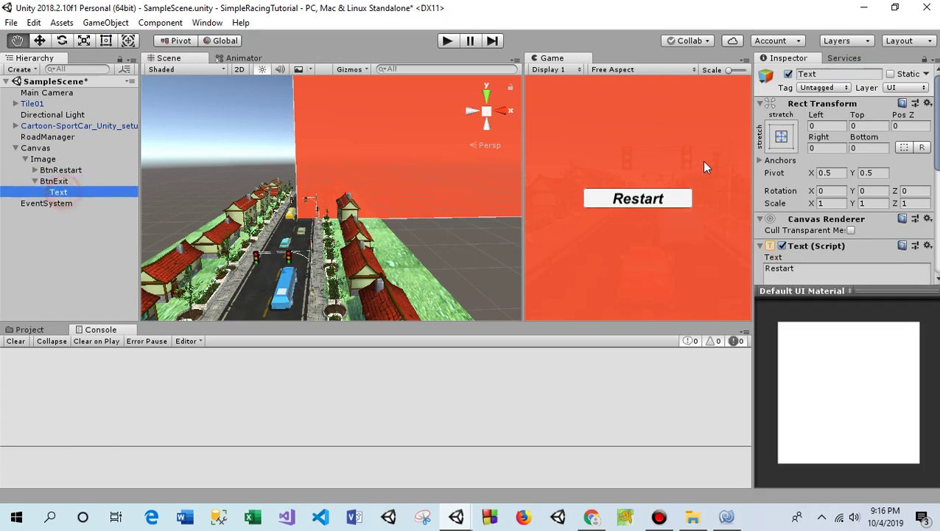
scroll(842, 235, "down", 1)
left_click(809, 231)
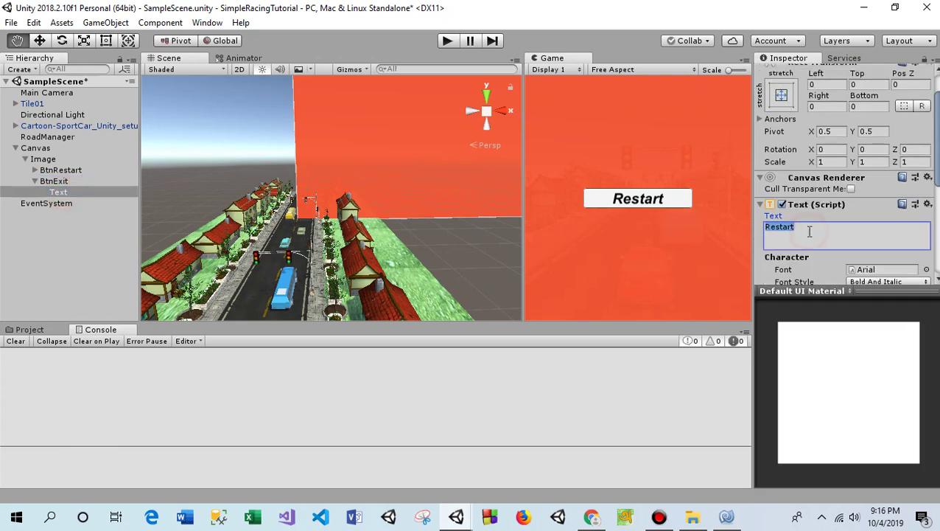
type("Exit")
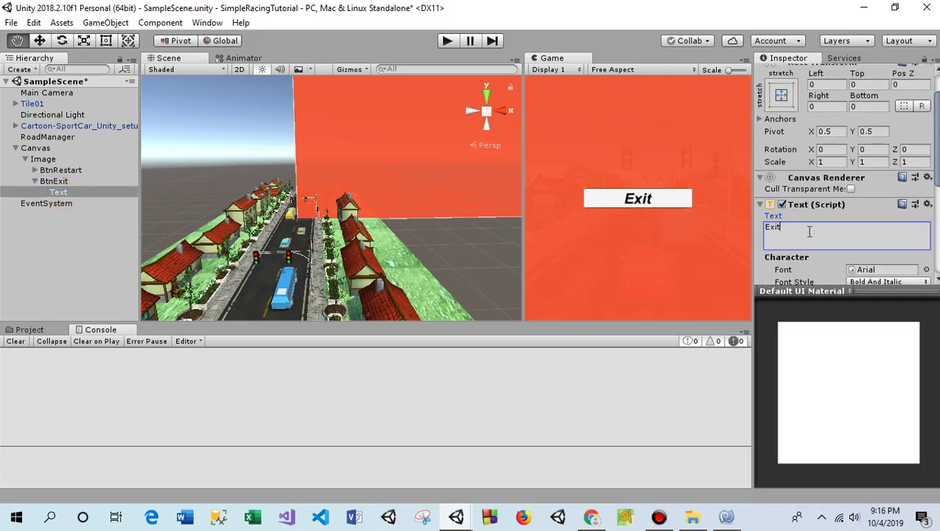
Move BtnExit down to Pos Y -42.3, just below the Restart button
left_click(53, 181)
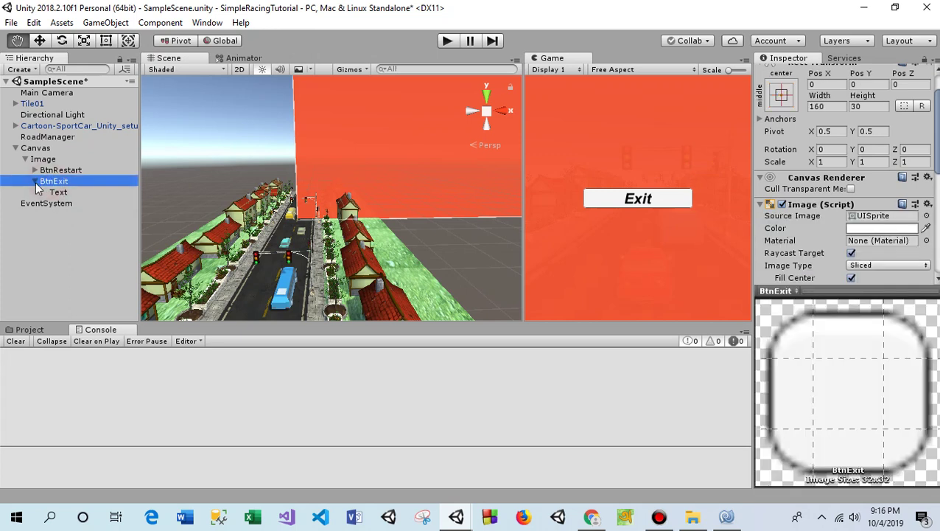
left_click(35, 182)
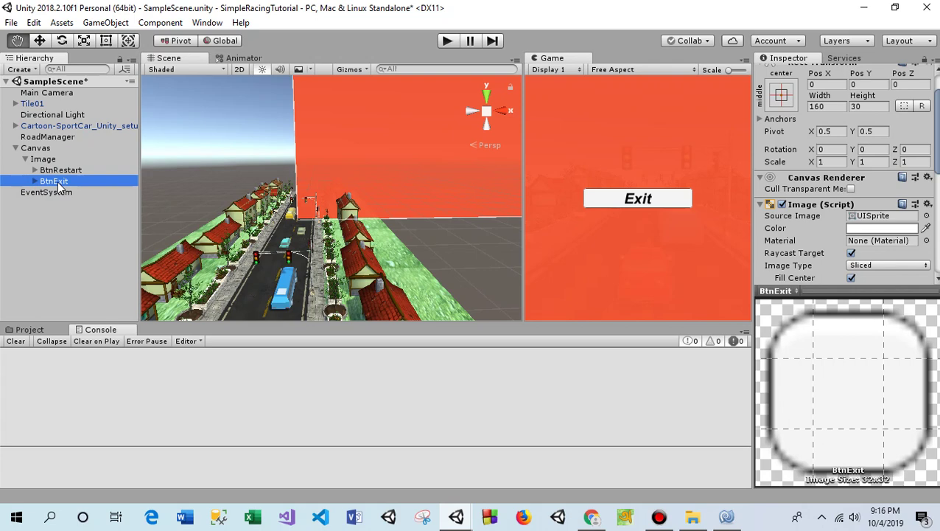
left_click(47, 225)
left_click(49, 182)
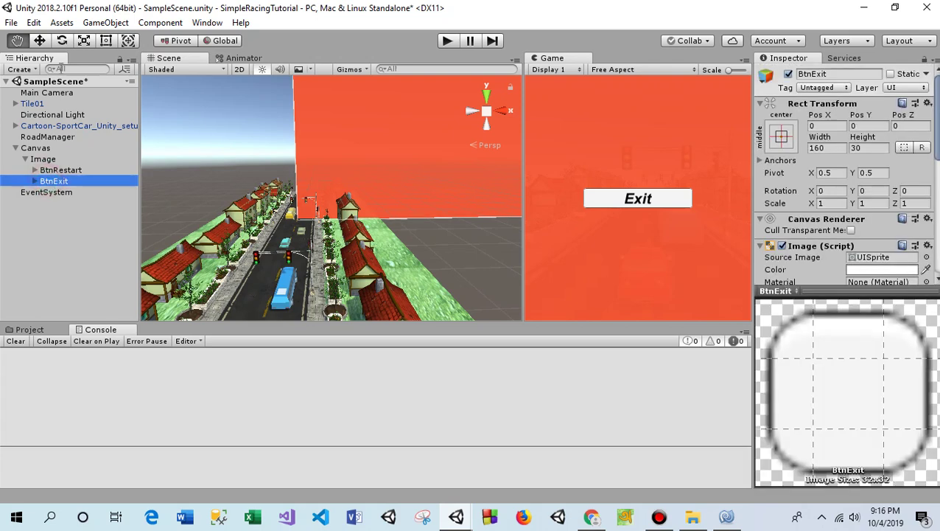
left_click(38, 44)
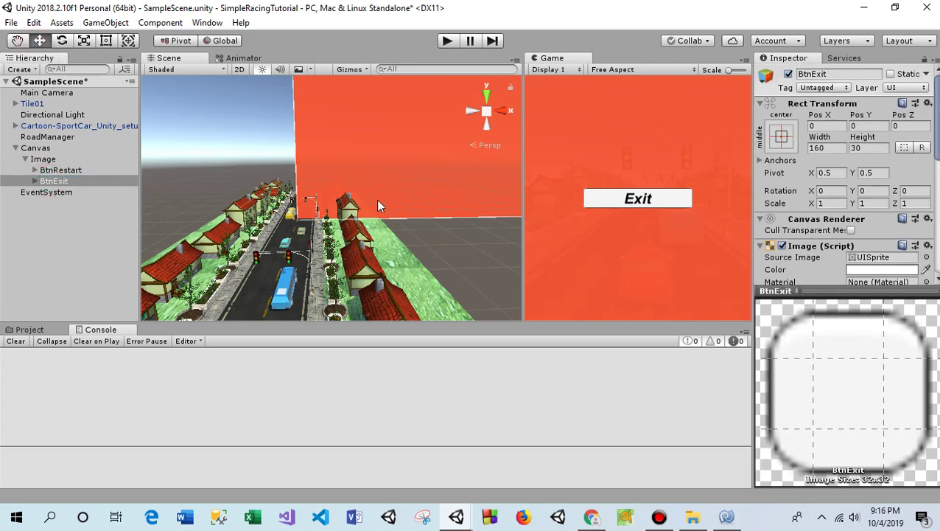
scroll(375, 199, "down", 2)
scroll(375, 199, "up", 2)
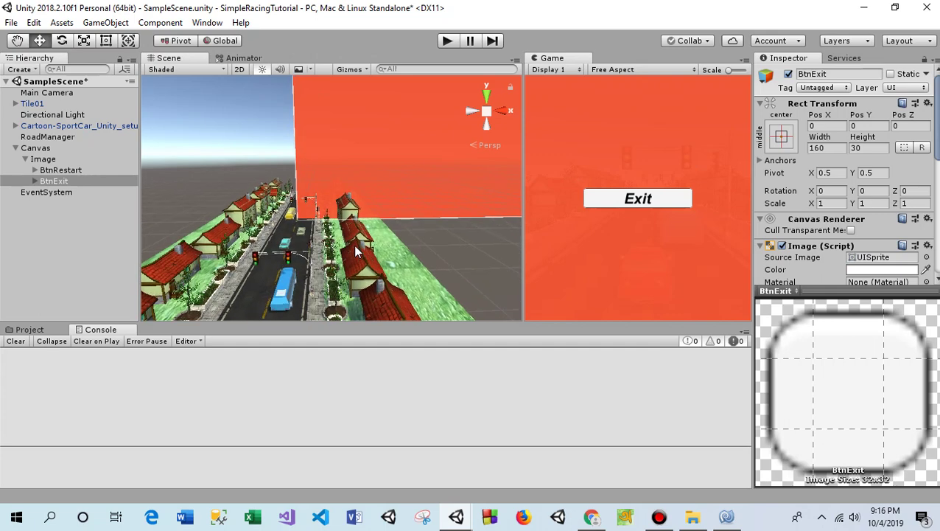
double_click(51, 182)
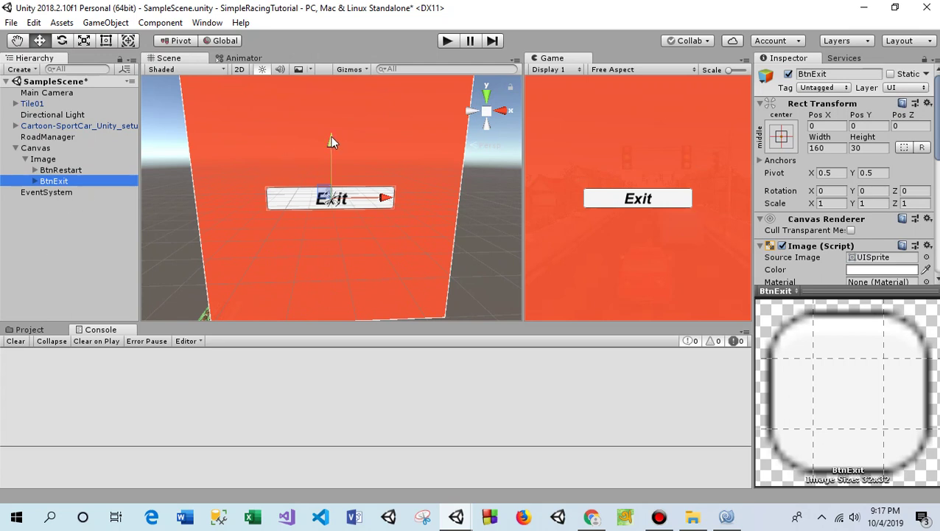
left_click_drag(330, 136, 331, 170)
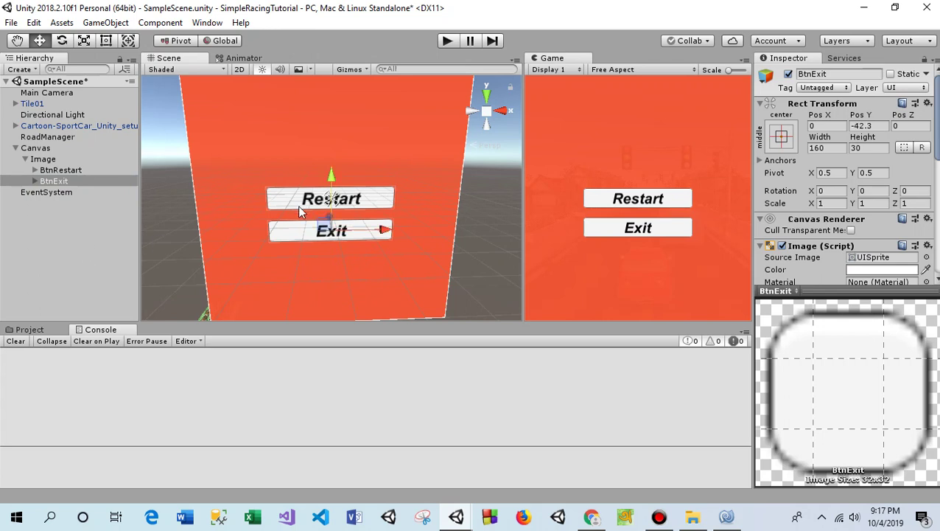
Save the scene and play-test it, seeing Restart and Exit over the orange overlay
left_click(11, 23)
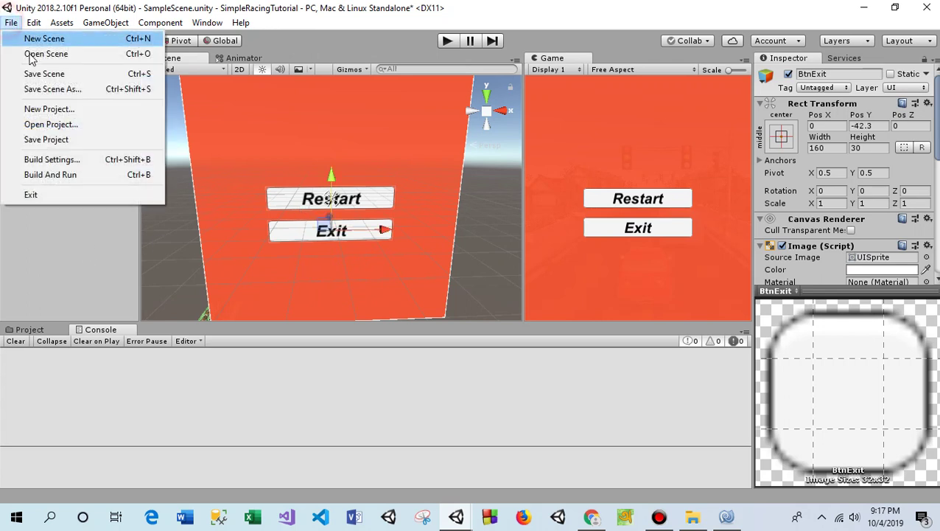
left_click(34, 77)
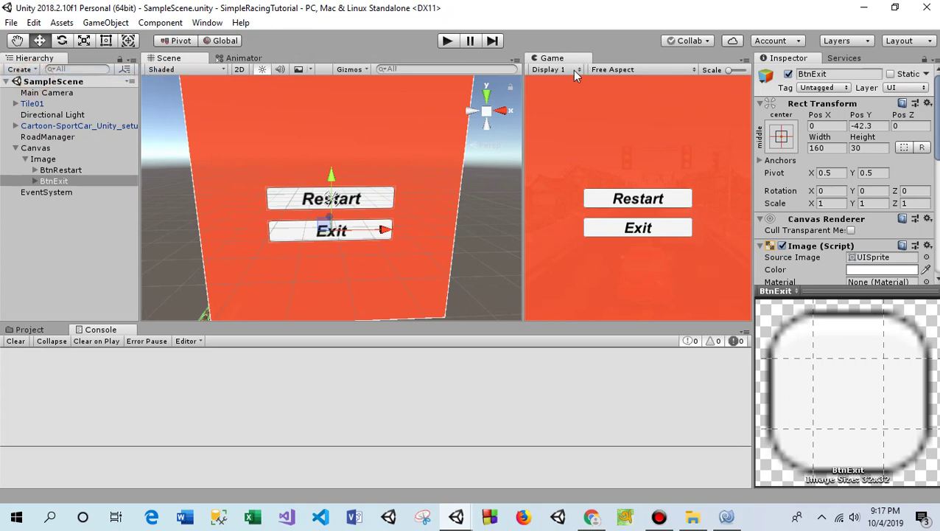
left_click(449, 42)
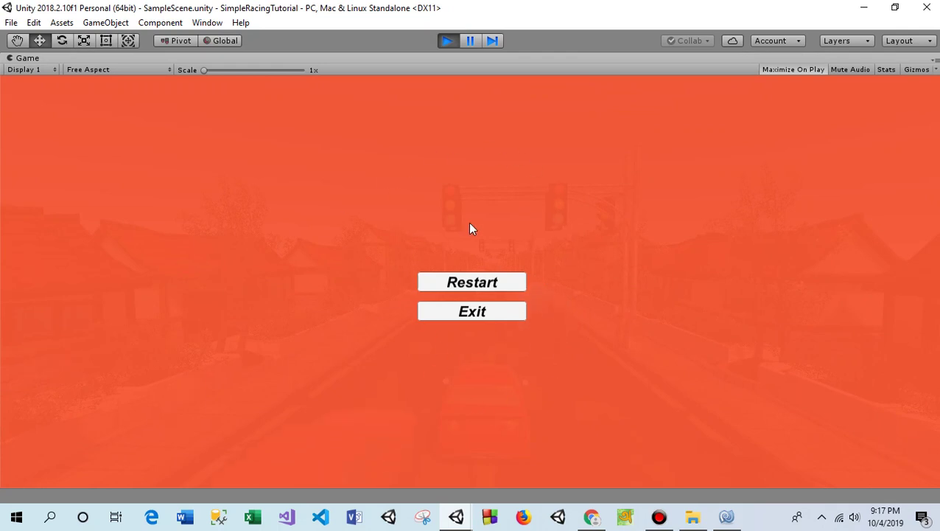
left_click(447, 42)
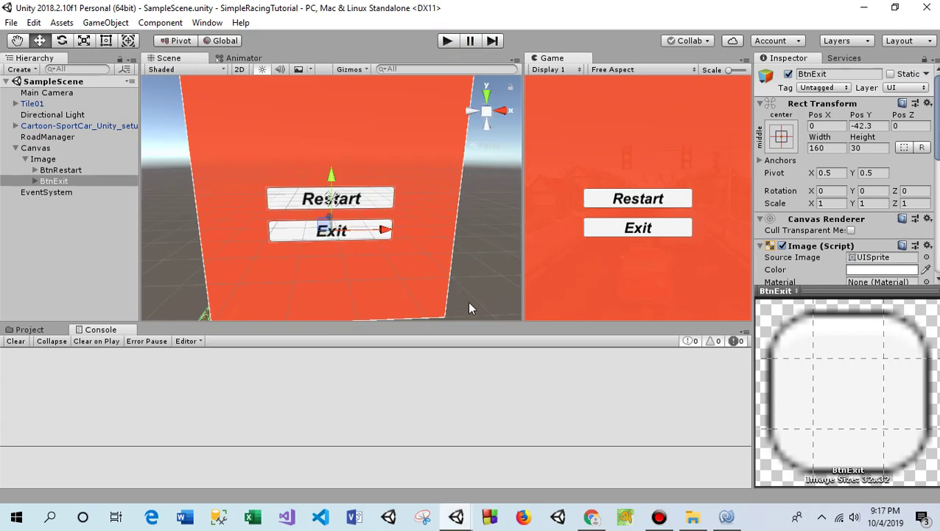
left_click(26, 159)
Deactivate the orange Image overlay and show the top-level Assets folder
left_click(30, 159)
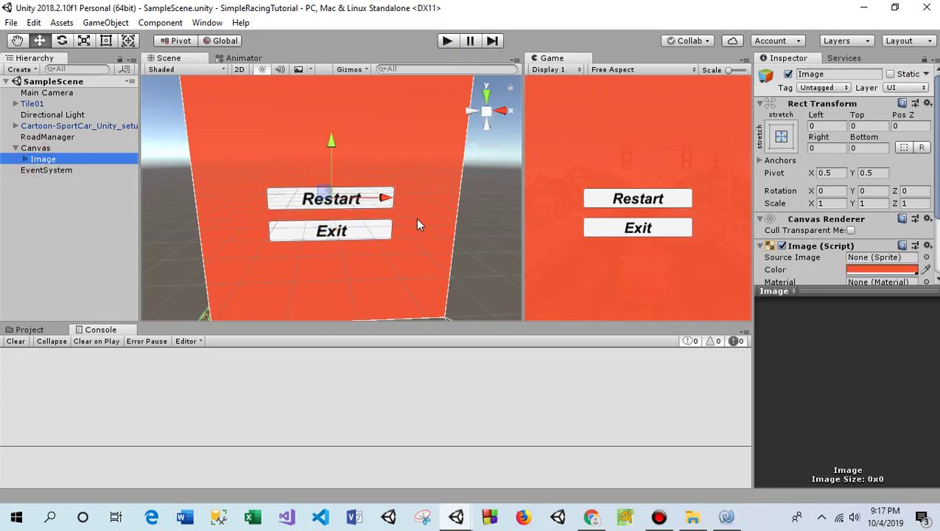
left_click(789, 74)
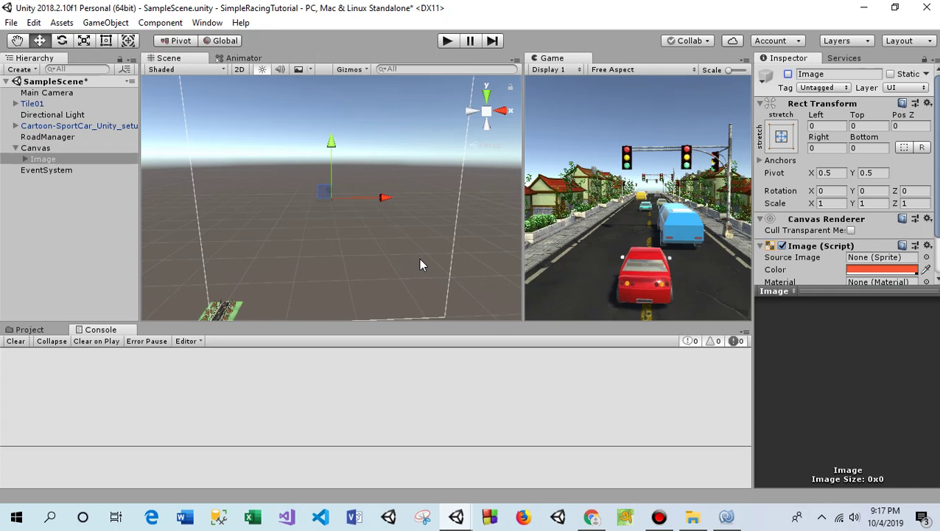
left_click(40, 331)
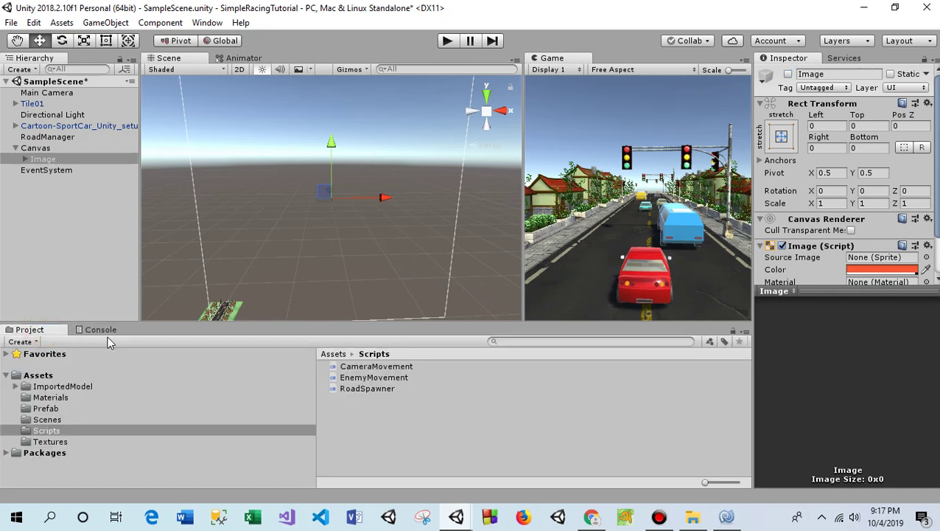
left_click(333, 354)
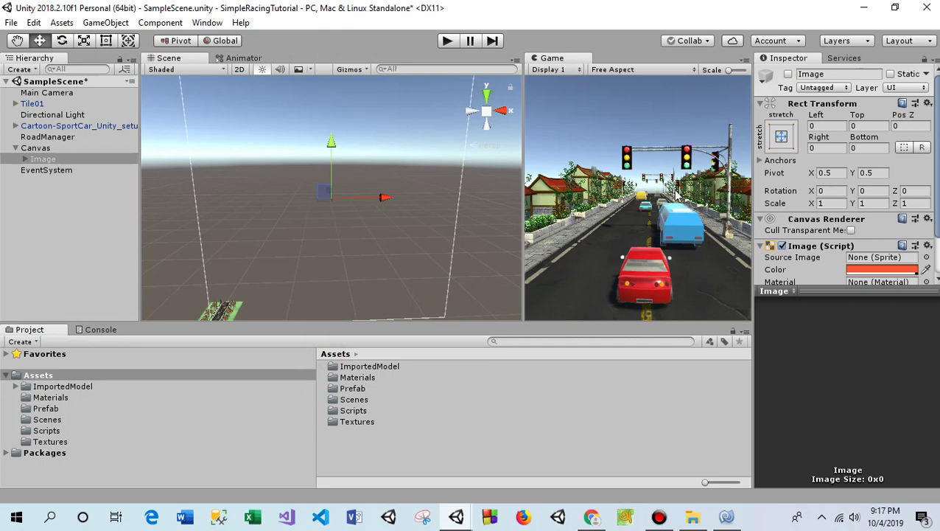
Widen the Game view and save SampleScene
left_click_drag(523, 212, 433, 221)
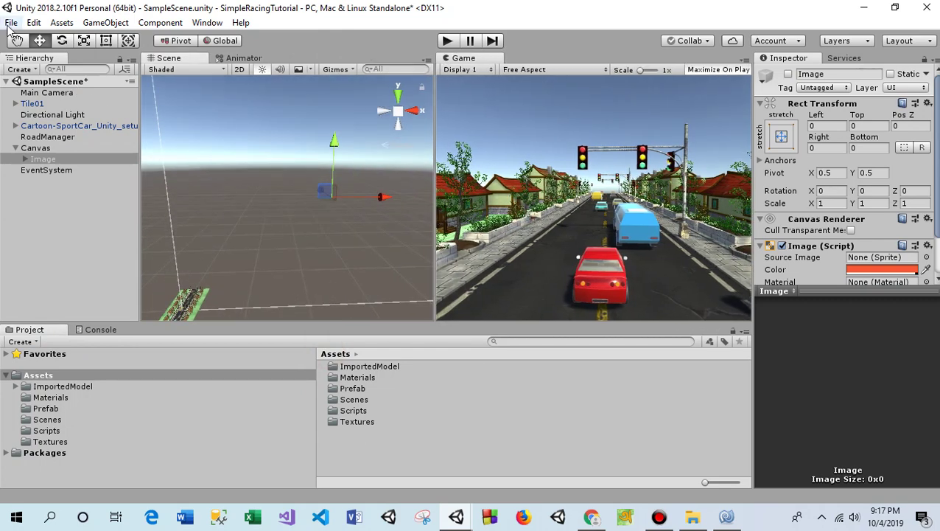
left_click(11, 23)
left_click(33, 74)
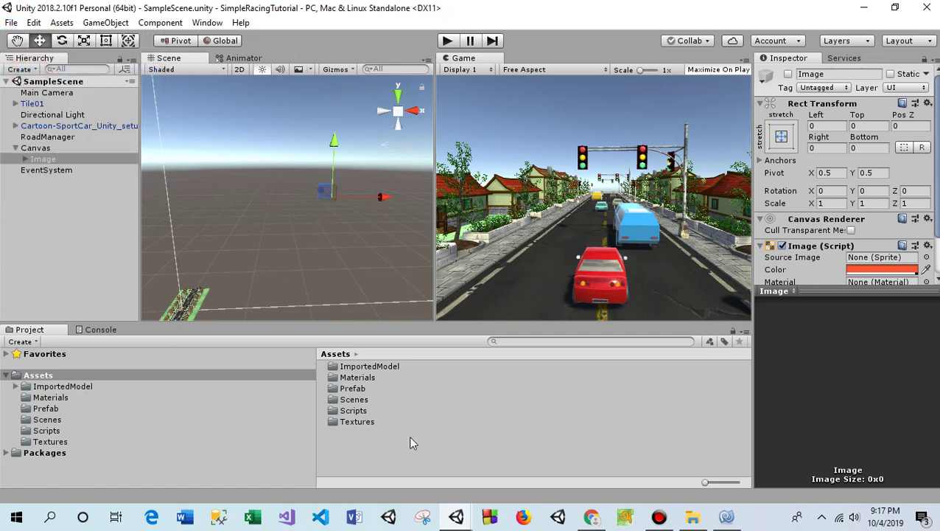
Create a C# script named GameOverController inside Assets/Scripts
double_click(352, 413)
right_click(369, 416)
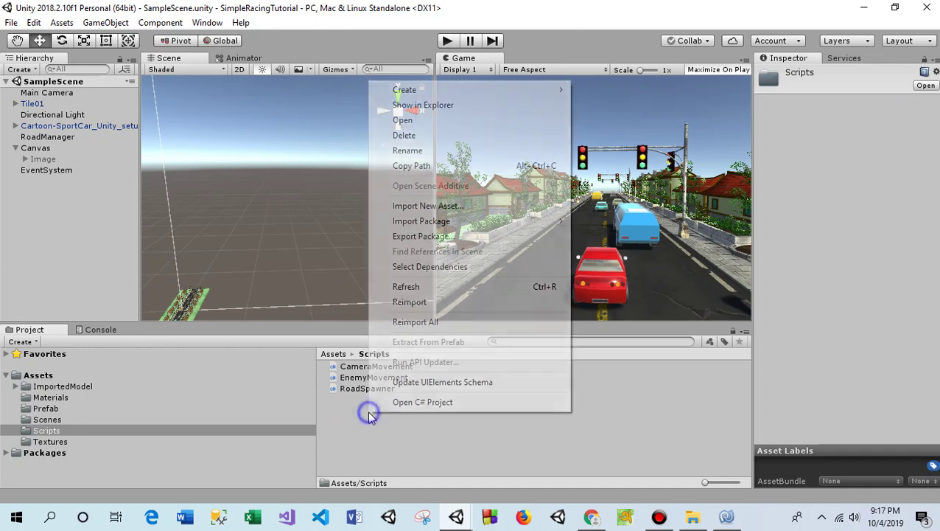
mouse_move(537, 89)
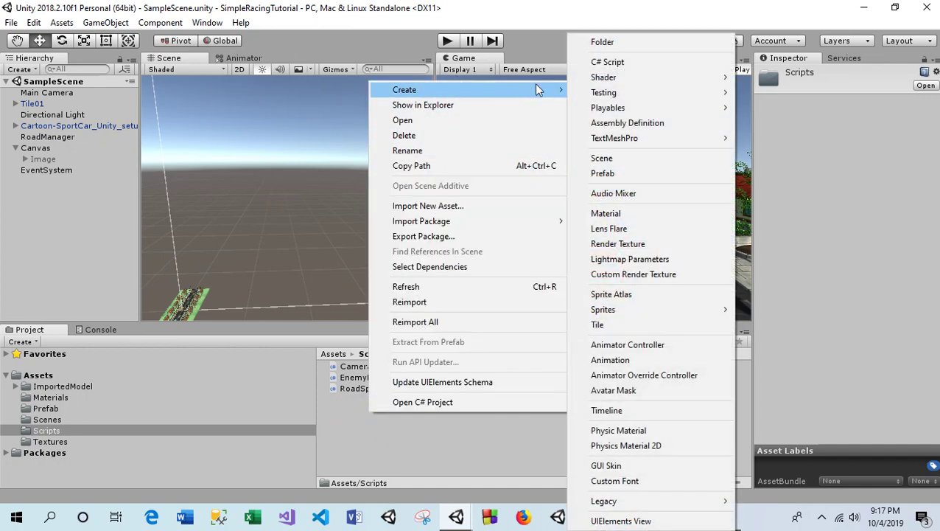
left_click(611, 62)
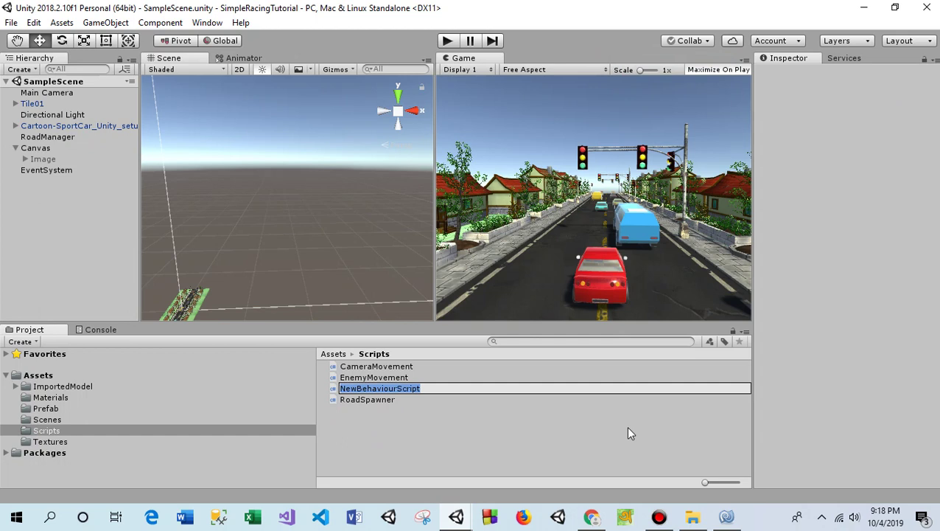
type("GameOver")
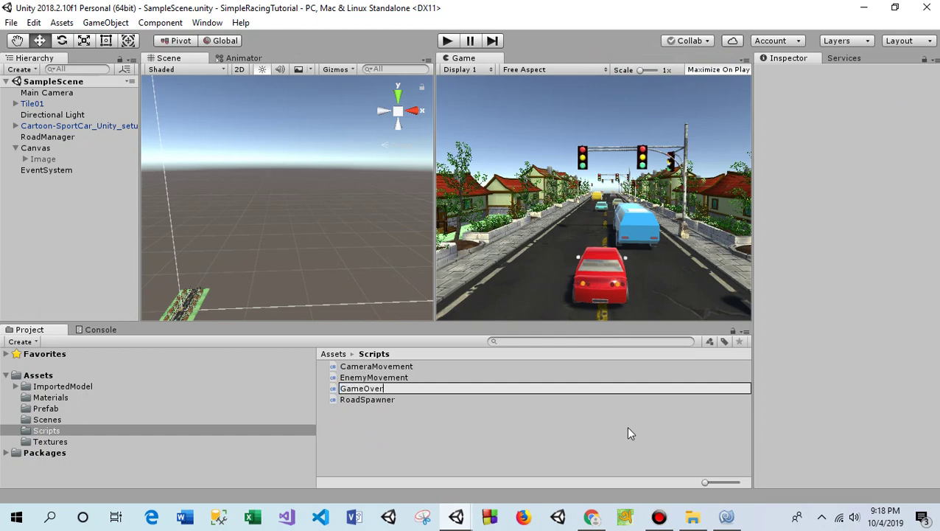
type("Cont")
type("roller")
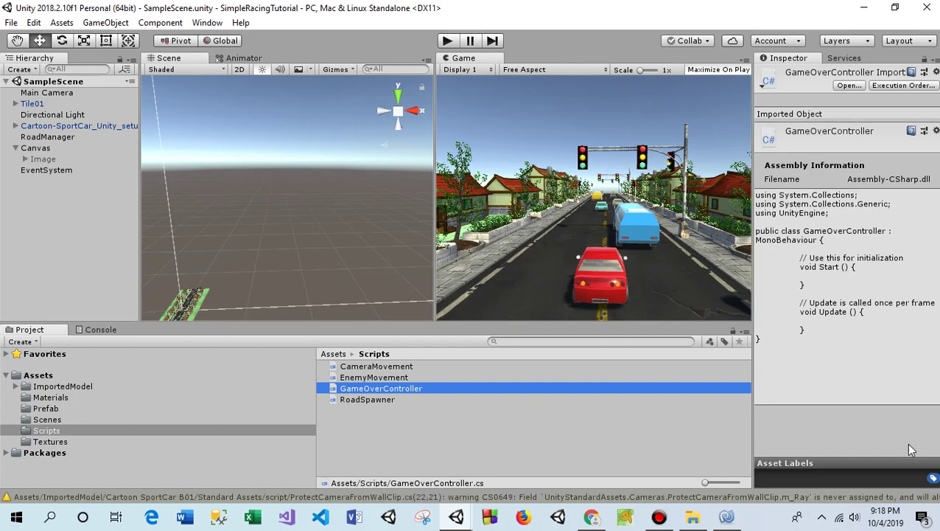
Open GameOverController in MonoDevelop and start a 'public Image' field in the class
left_click(848, 86)
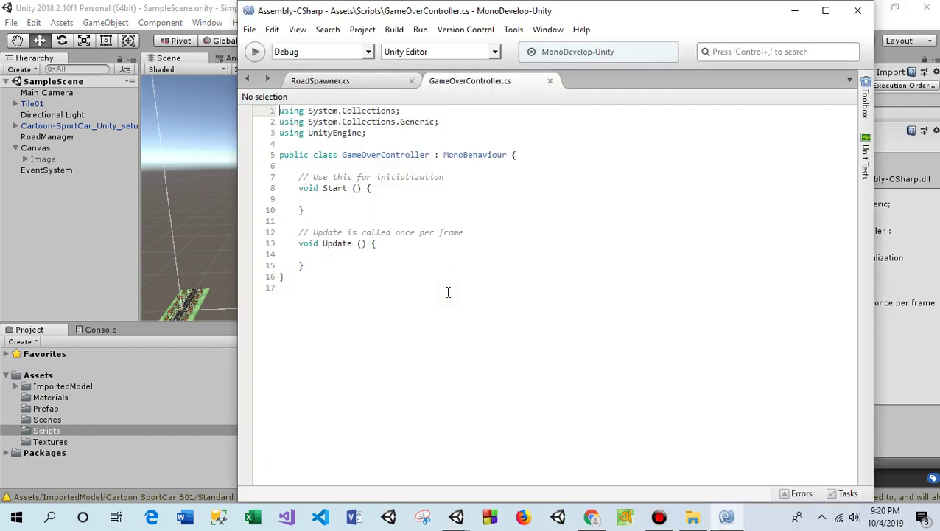
left_click(526, 156)
key("Return")
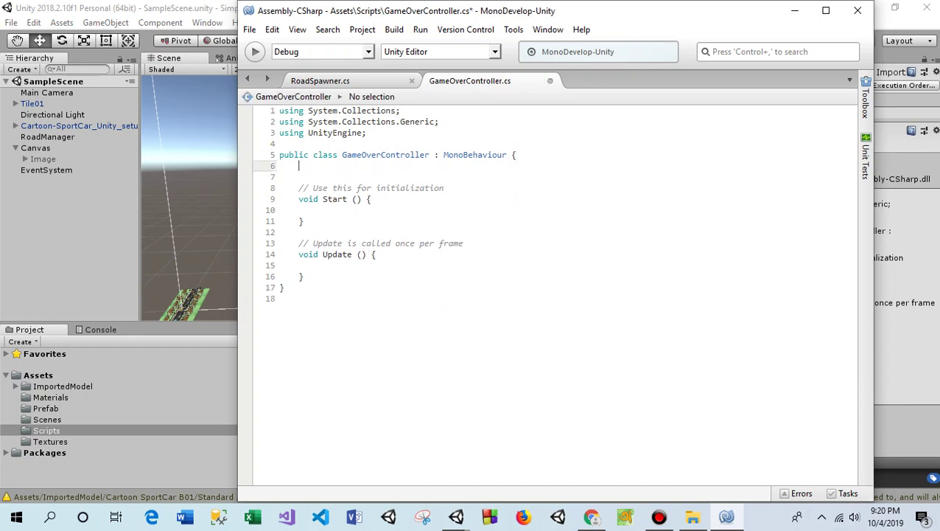
key("Return")
type("pu")
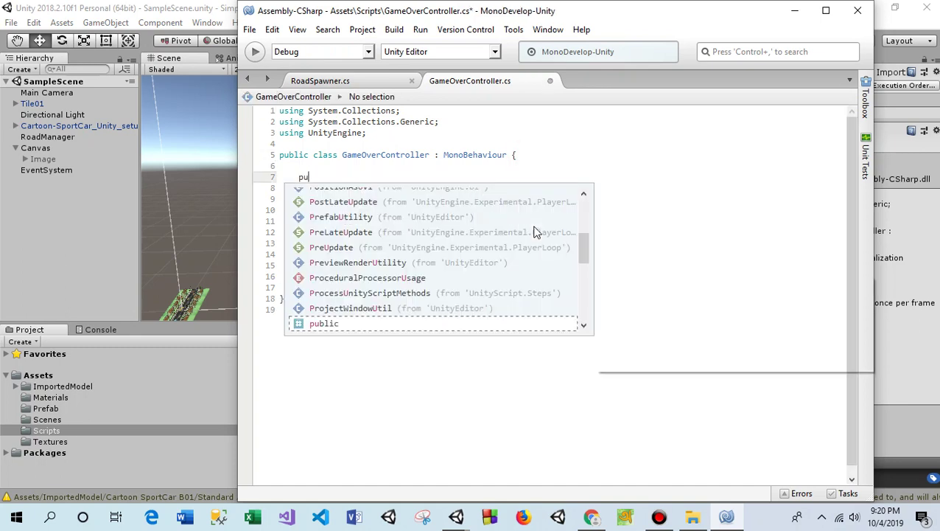
type("blic")
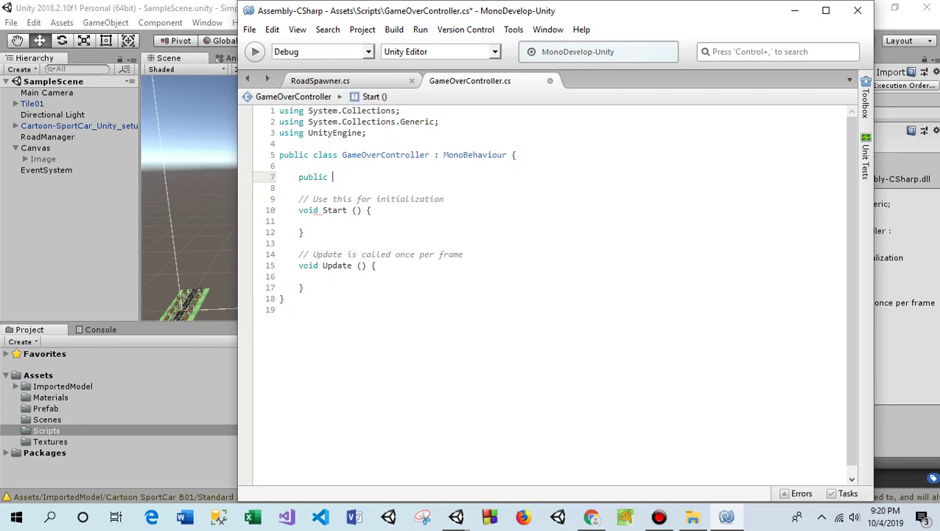
type(" Image")
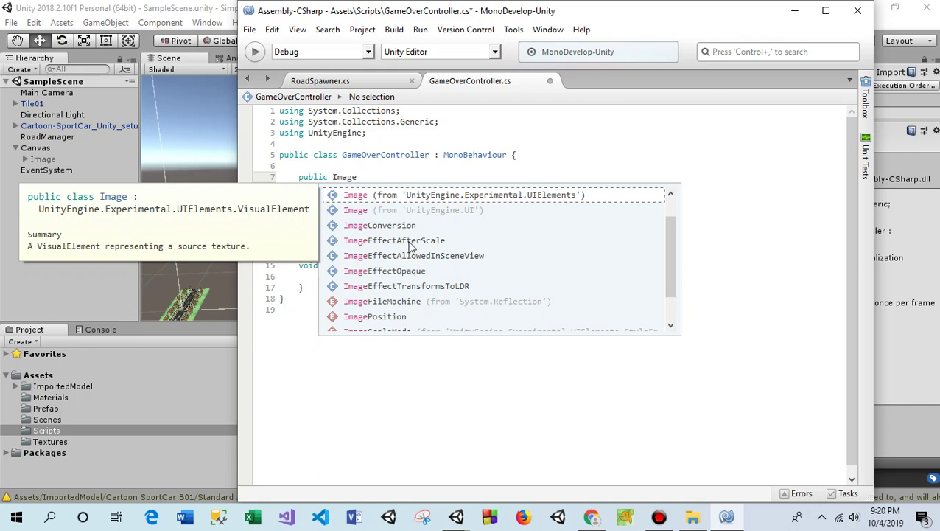
left_click(470, 199)
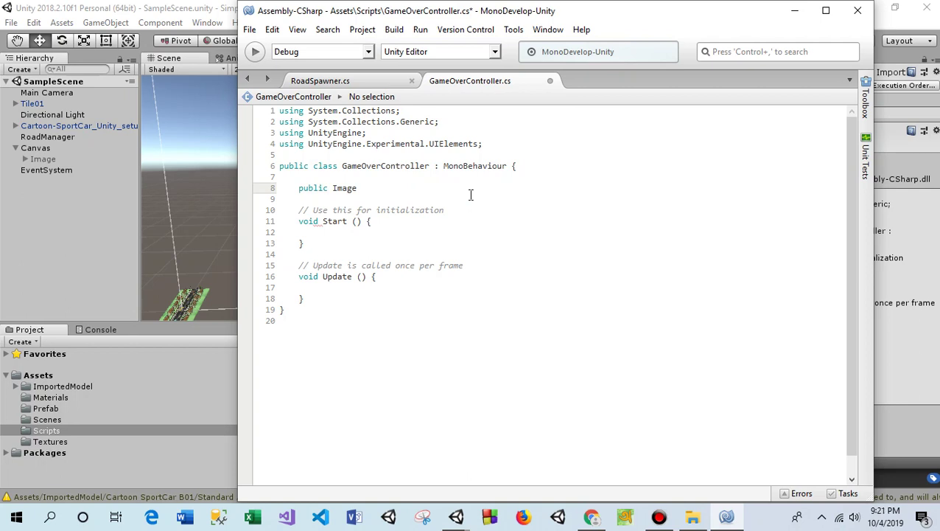
Change the using line to UnityEngine.UI and name the field GameOverImg
left_click_drag(482, 144, 368, 144)
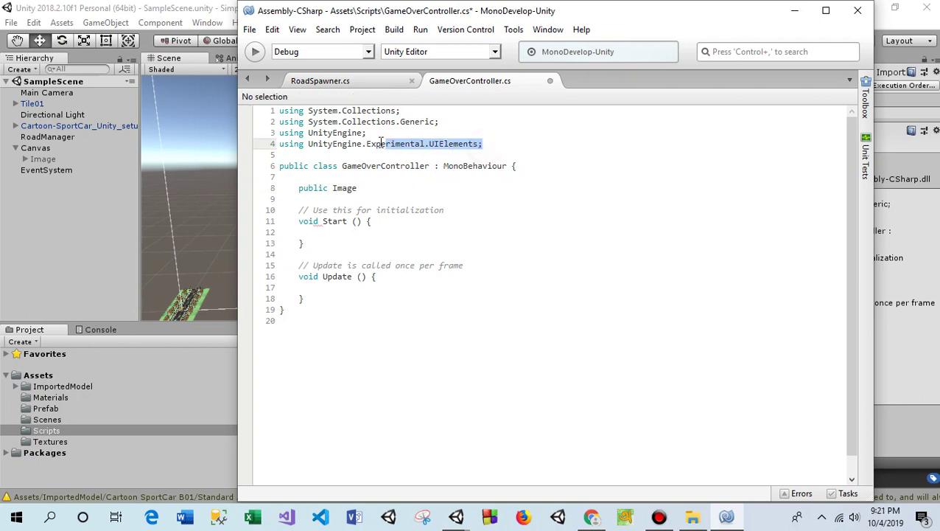
key("BackSpace")
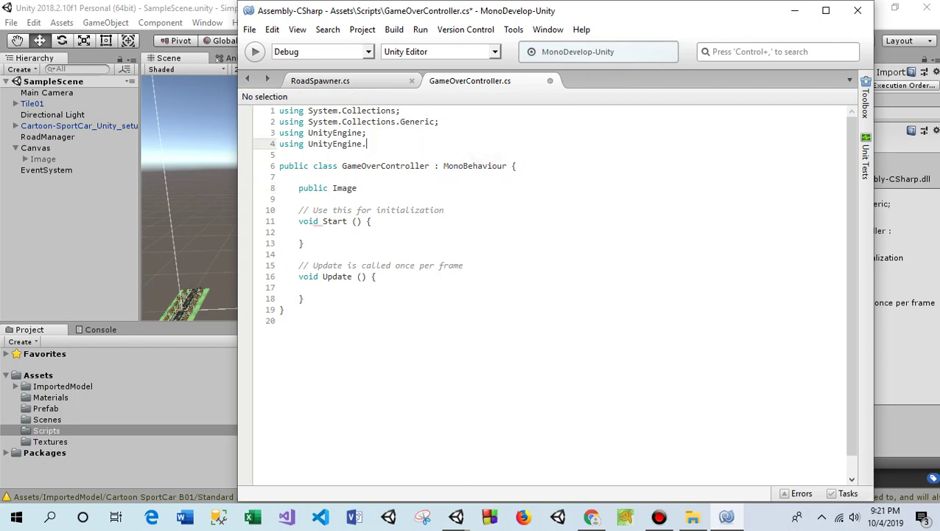
type("U")
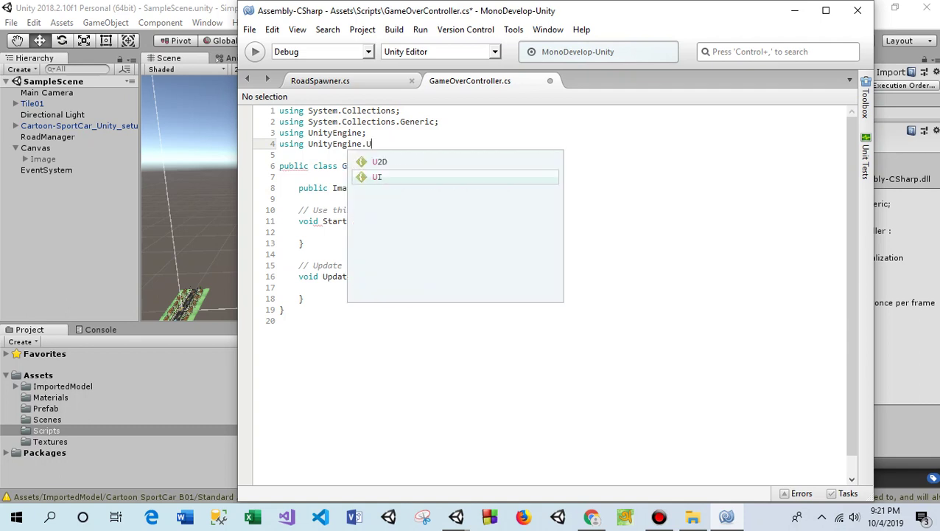
key("Return")
type(";")
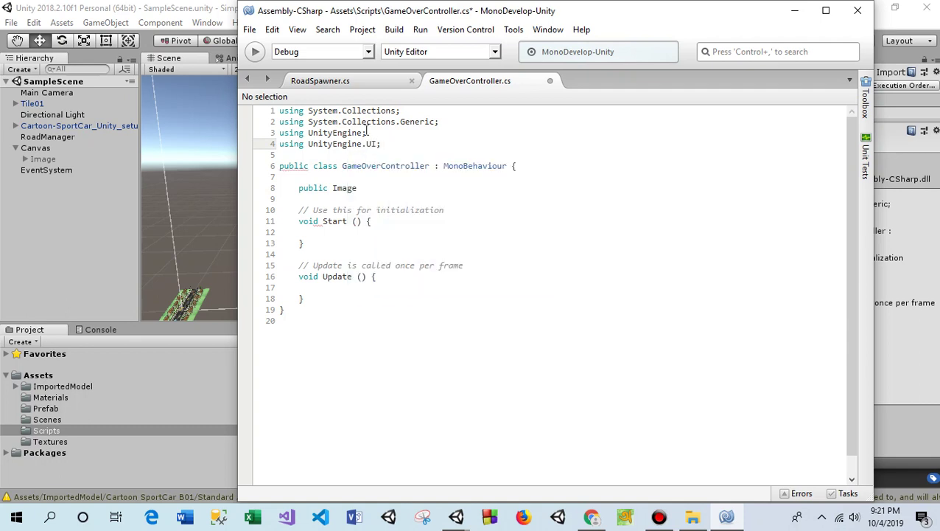
left_click(368, 188)
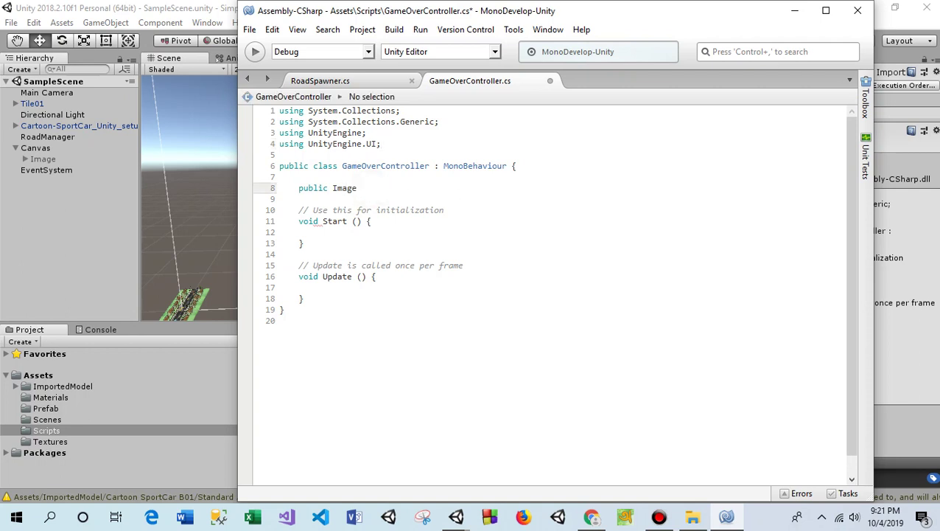
type("Gam")
type("eOverIm")
type("g;")
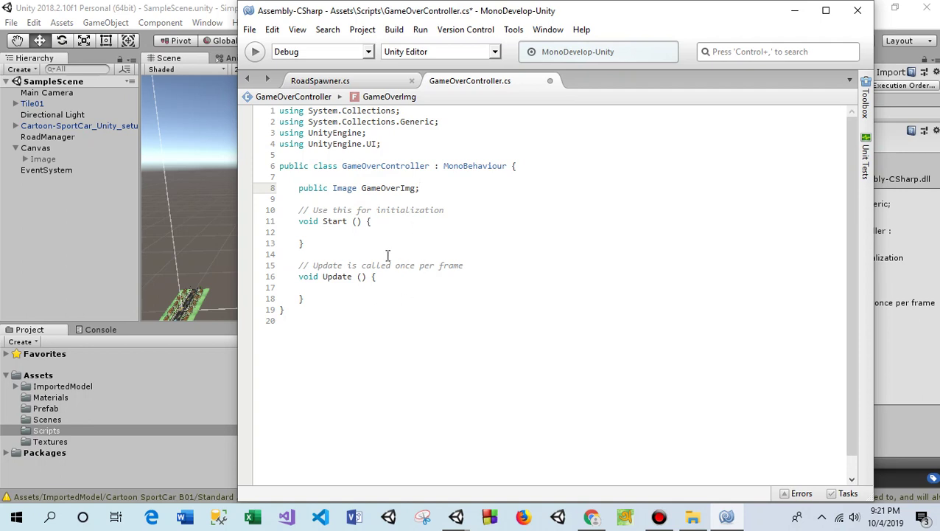
left_click(322, 296)
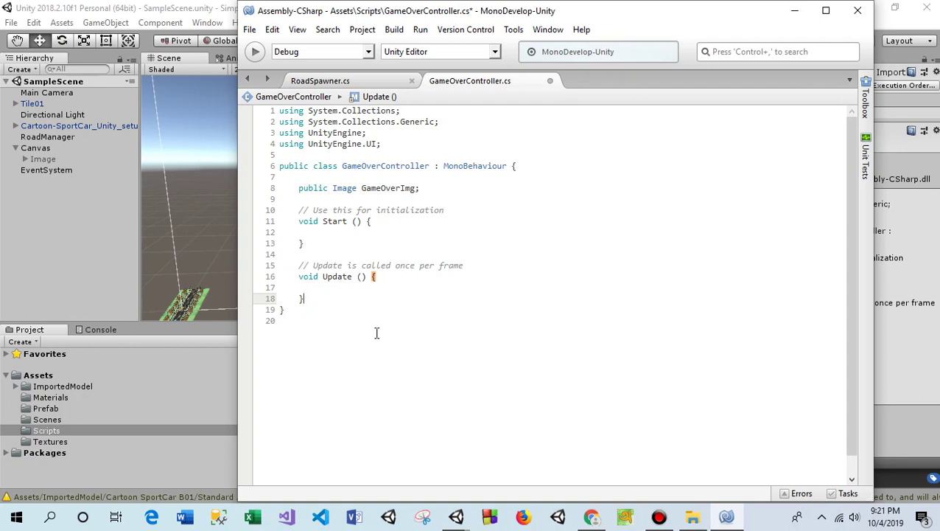
Add an empty void OnCollisionEnter(Collision collision) method below Update
key("Return")
key("Return")
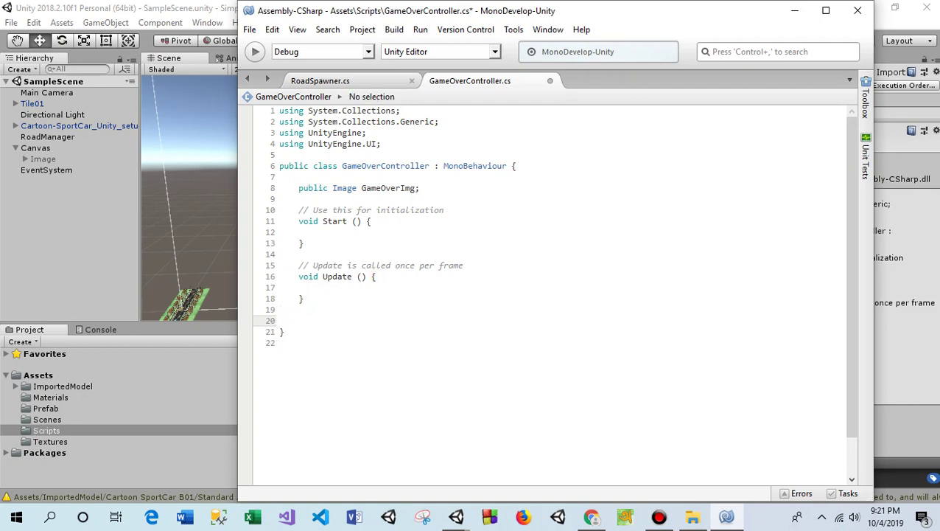
type("voi")
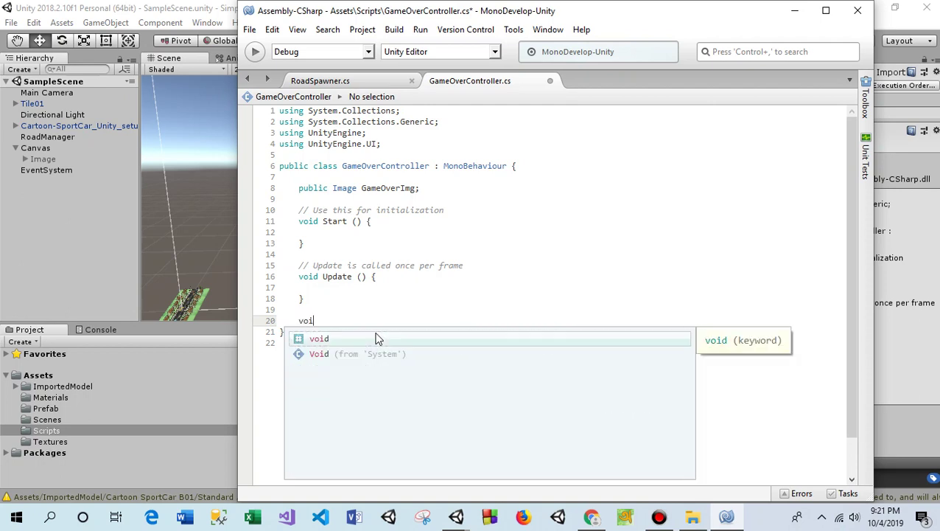
type("d On")
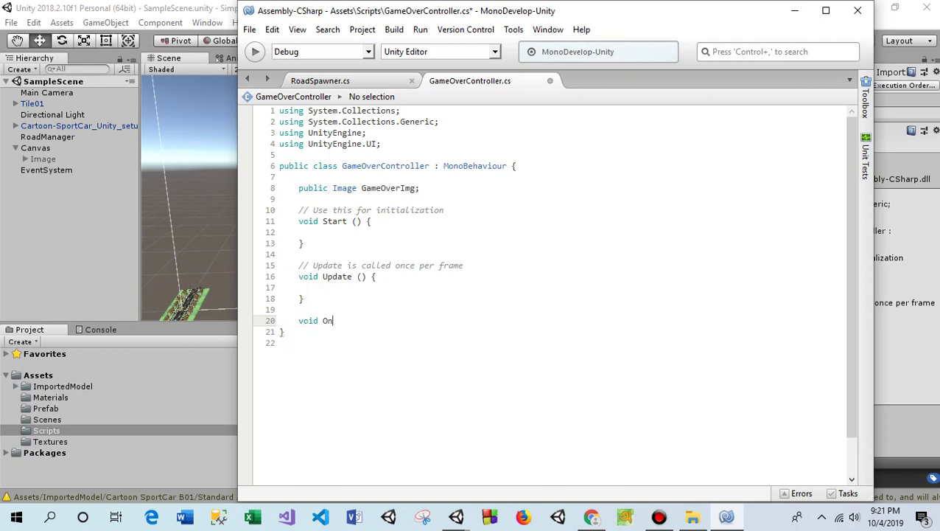
type("Collisio")
type("nEnte")
type("r(")
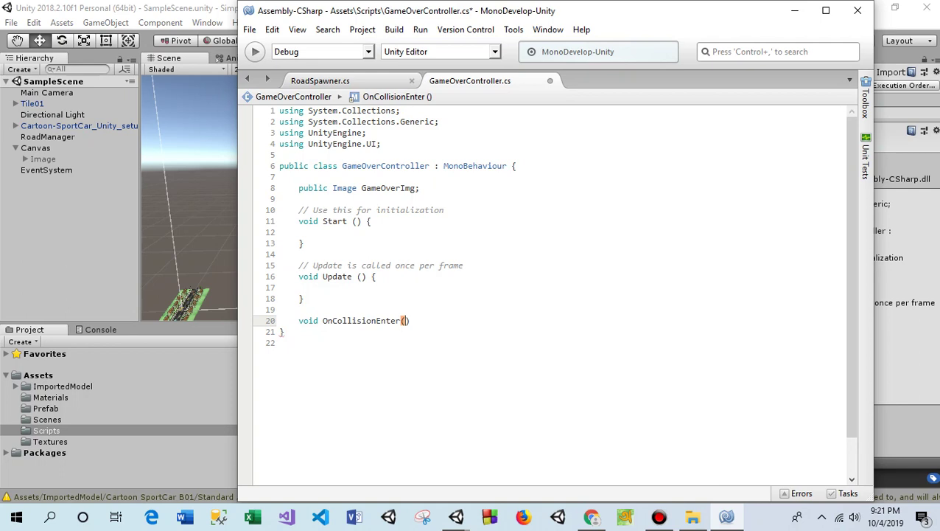
type("Coll")
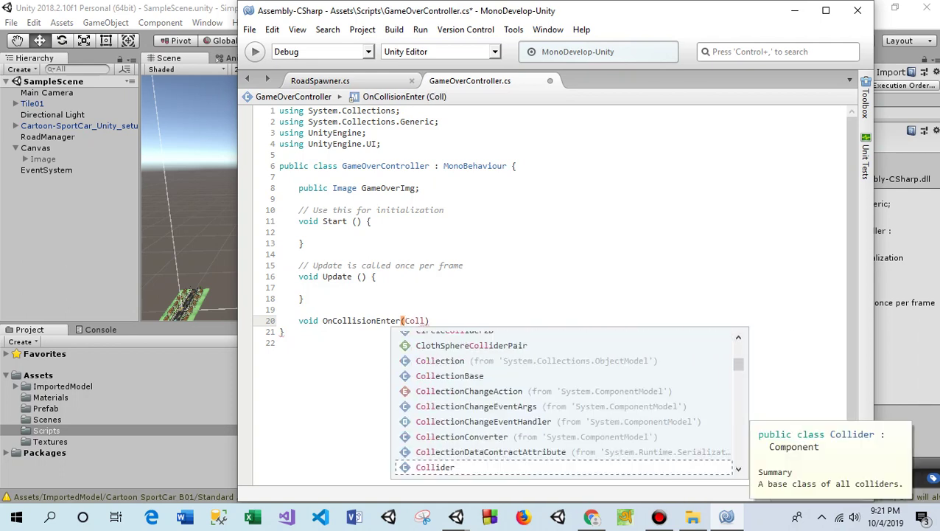
key("BackSpace")
key("BackSpace")
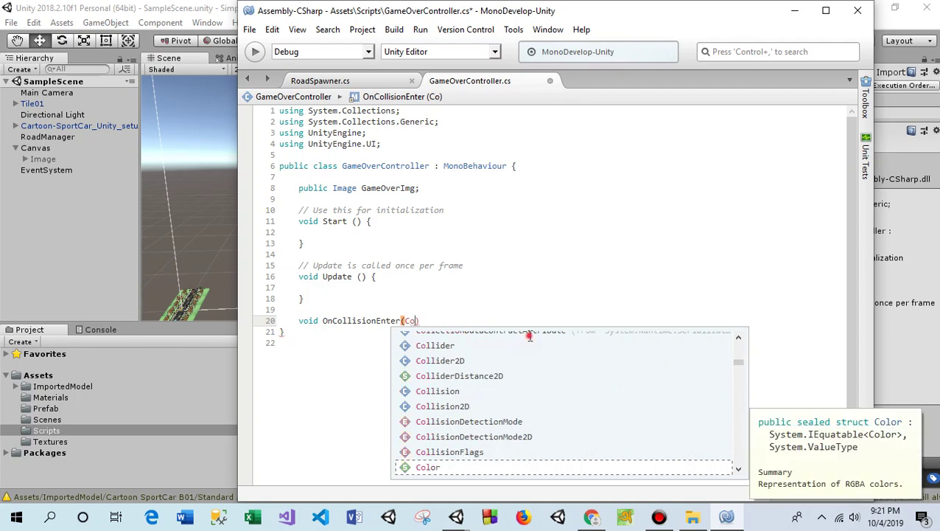
key("Escape")
key("BackSpace")
key("BackSpace")
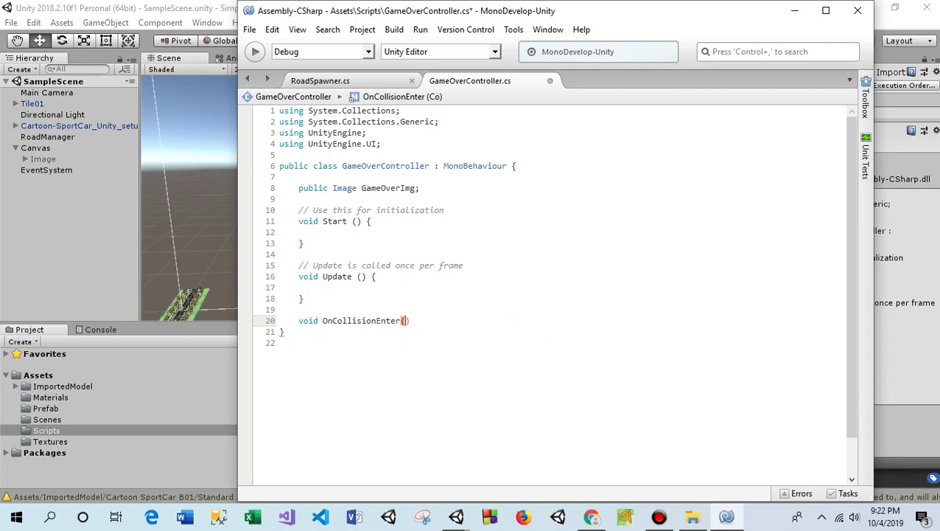
type("Col")
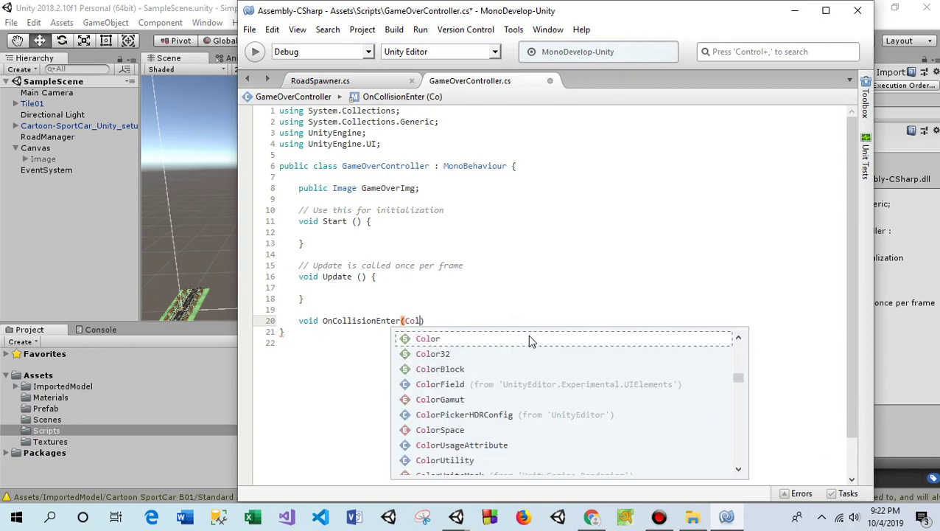
type("lision ")
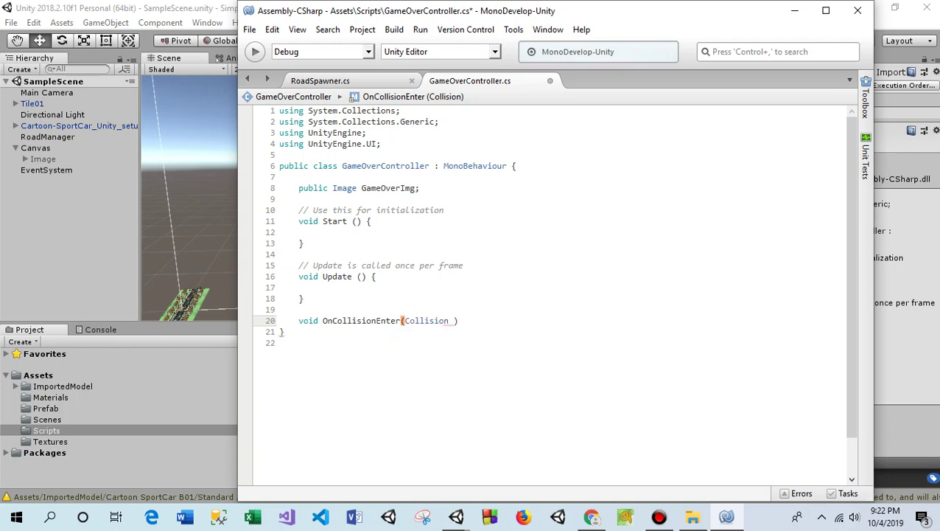
type("collisio")
type("n)")
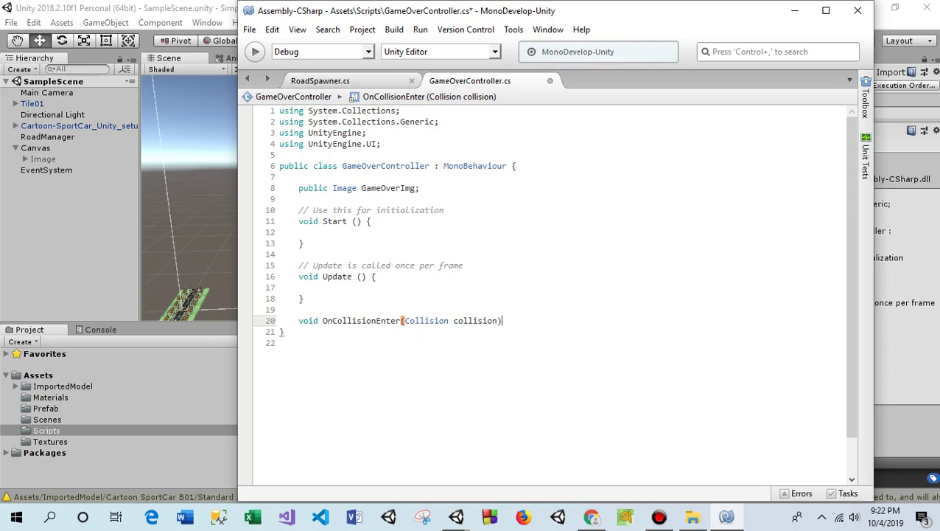
type("{")
key("Return")
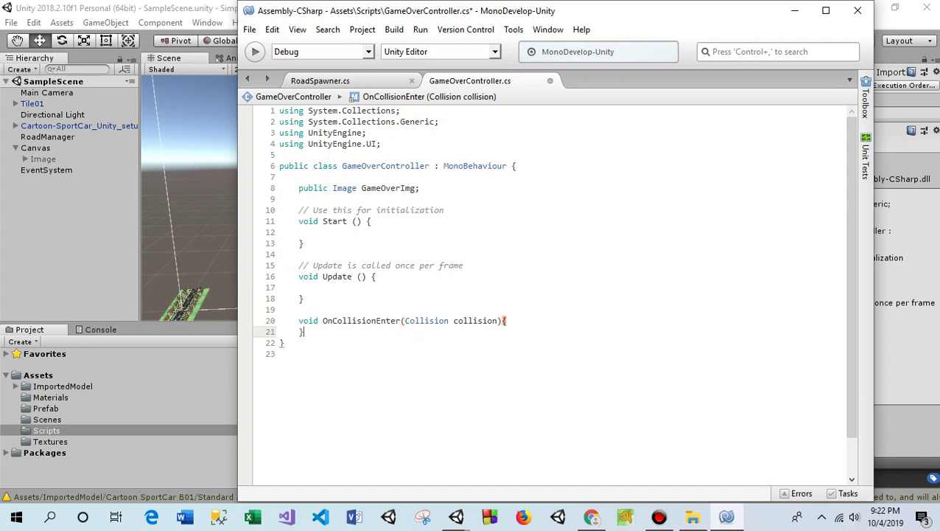
Start an if statement on collision inside OnCollisionEnter
left_click(538, 322)
key("Return")
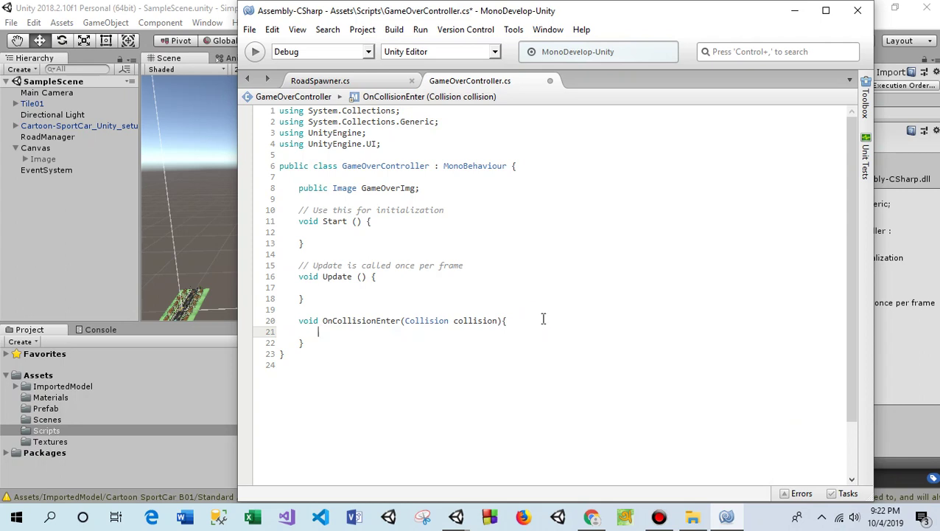
type("if")
key("Escape")
type("(")
type(")")
type("coll")
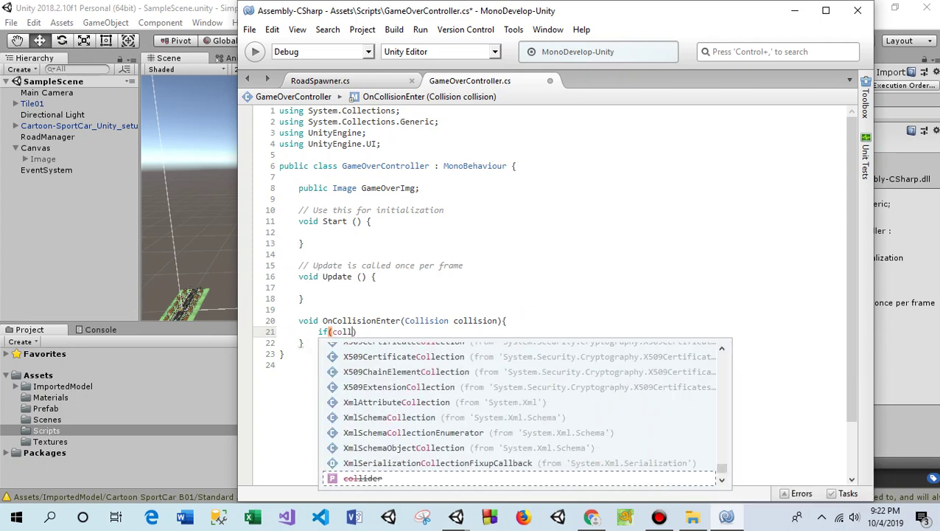
type("i")
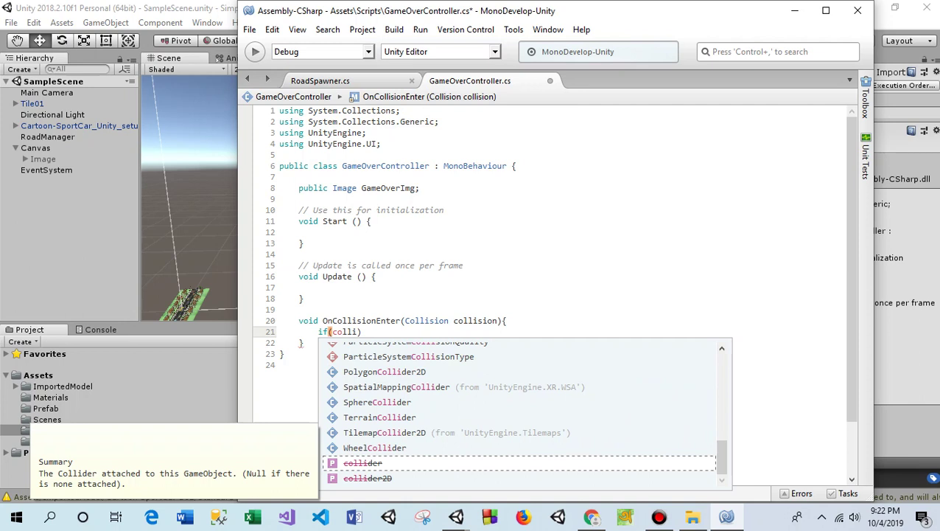
type("sion")
key("Return")
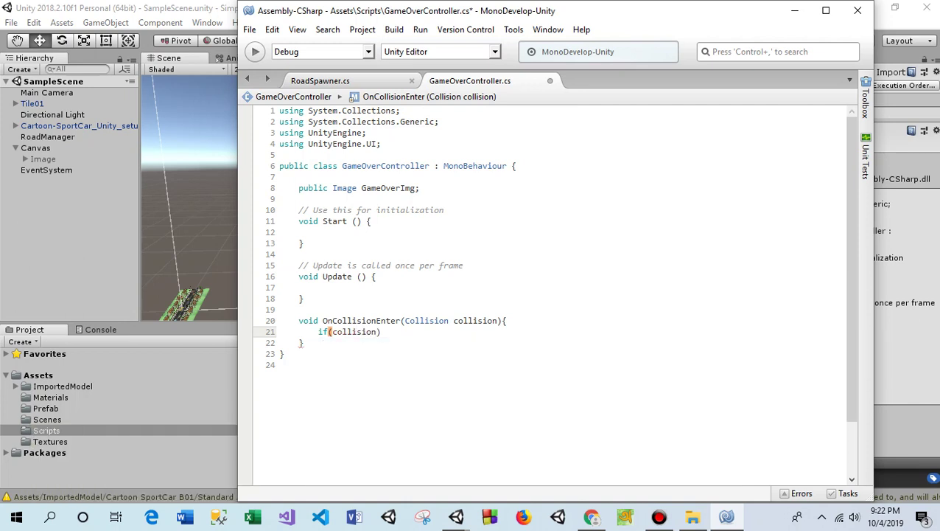
Complete the condition as collision.gameObject.tag == "Enemy" with an empty braced block
type(".ga")
key("Return")
type(".ta")
key("Return")
type("=")
type("= ")
type("\"E")
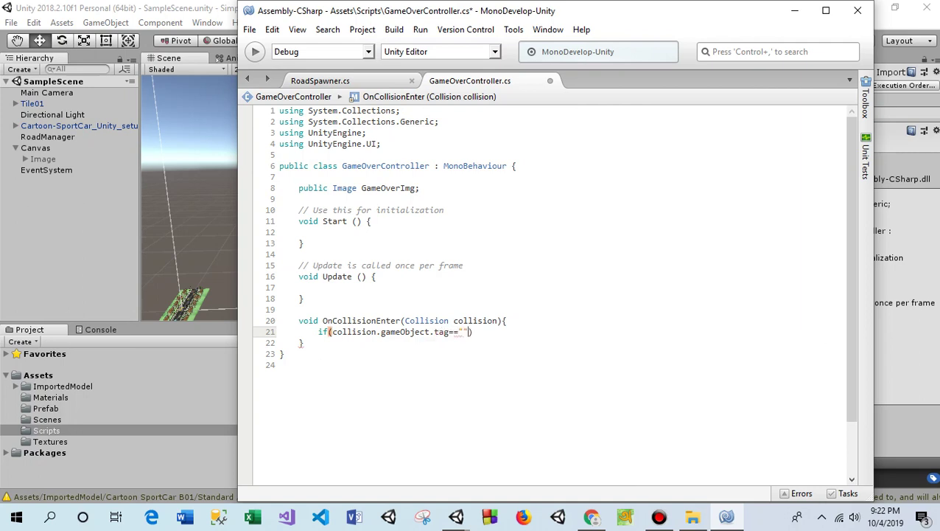
type("nemy\") ")
type("{")
key("Return")
type("}")
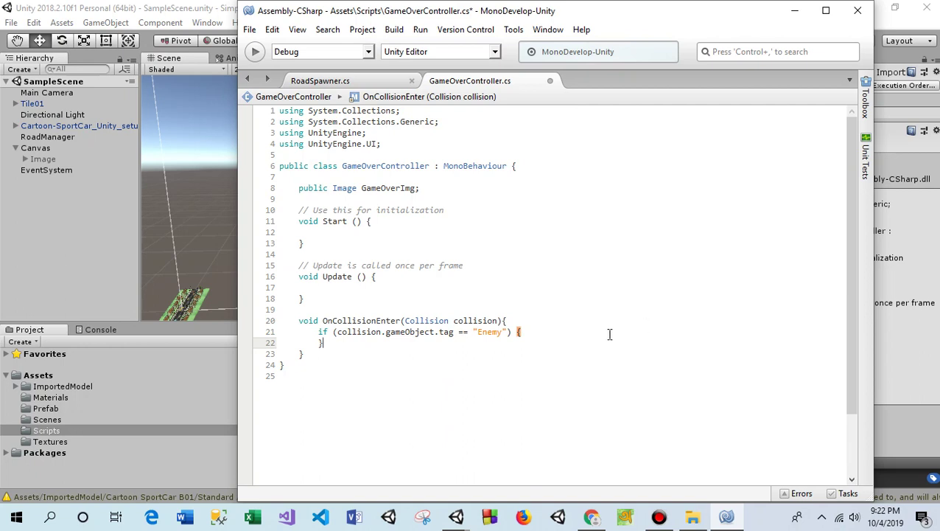
left_click(575, 332)
Add GameOverImg.gameObject.SetActive(true); inside the Enemy if block and save the script
key("Return")
type("i")
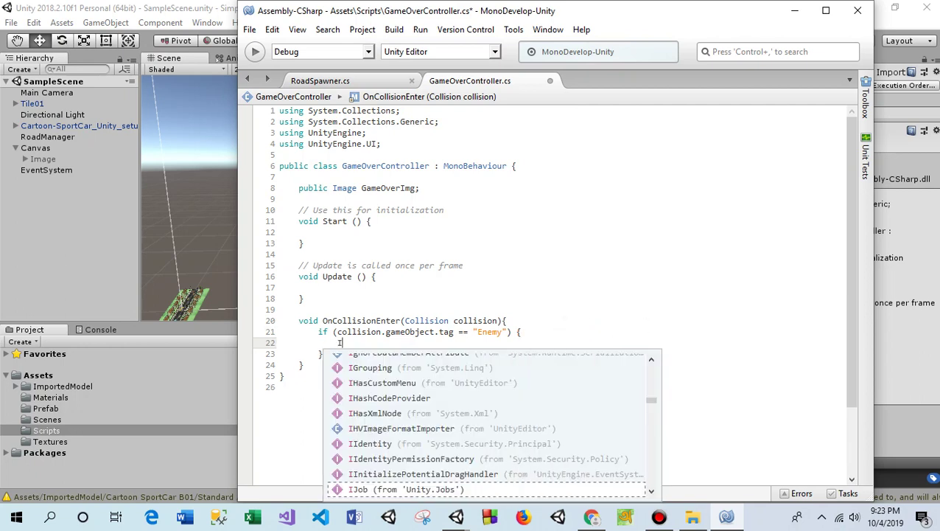
key("BackSpace")
type("gAMEO")
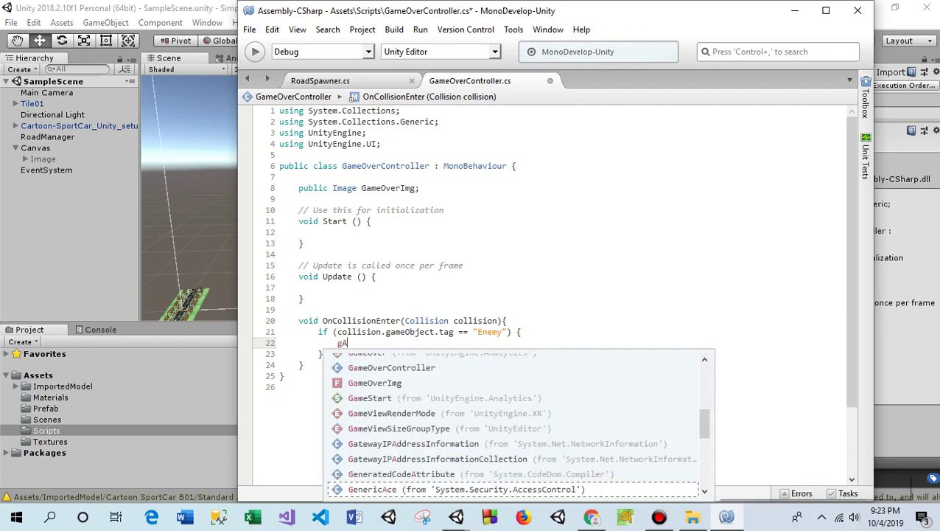
type("V")
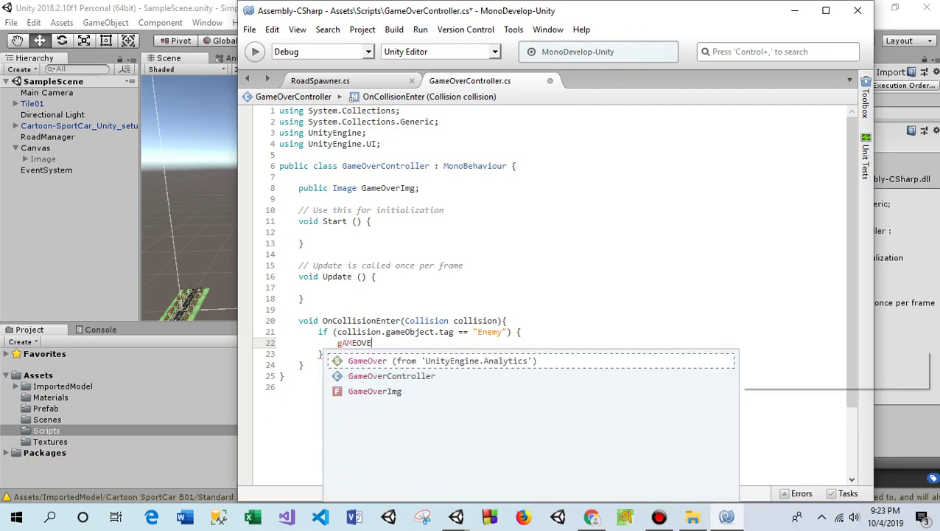
type("E")
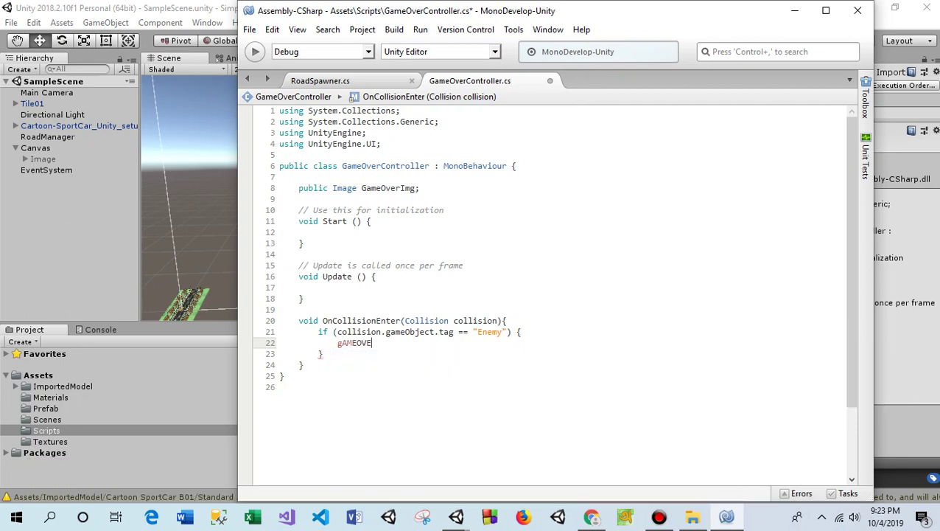
type(".")
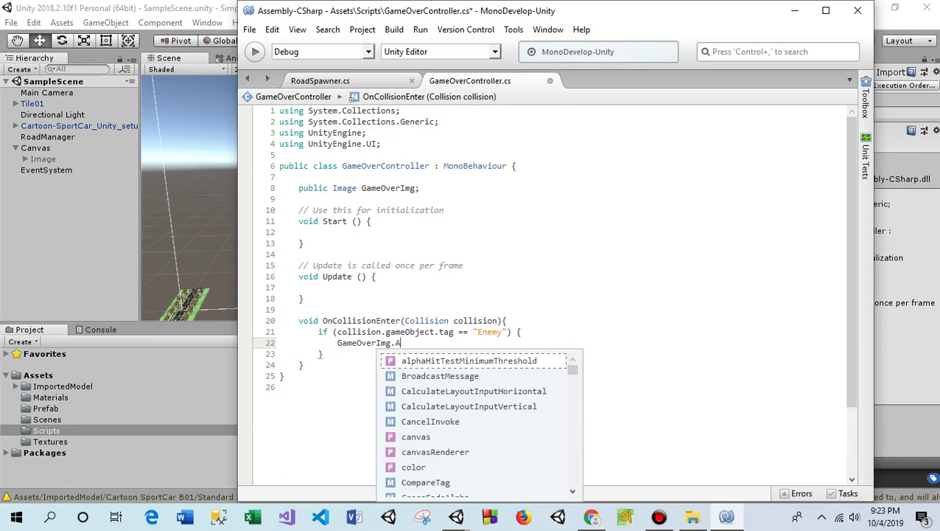
type("GA")
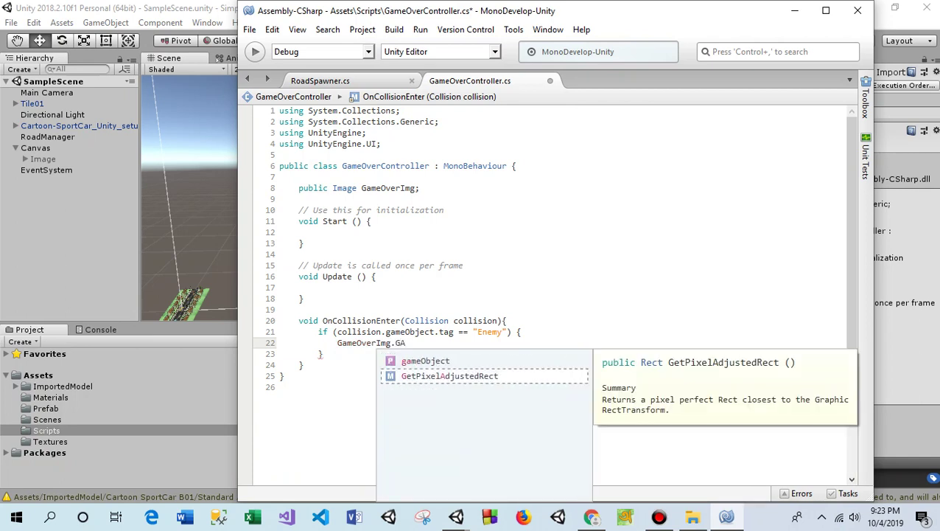
key("Escape")
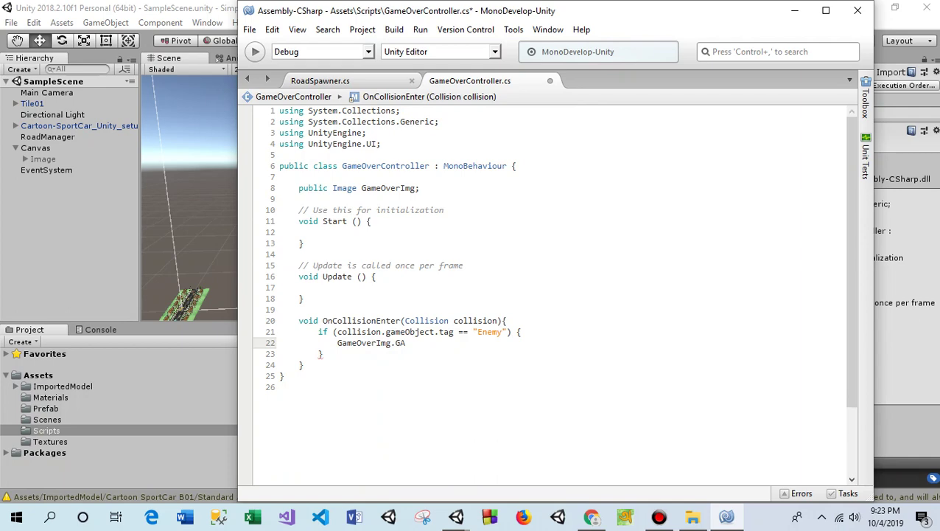
type(".SE")
key("Return")
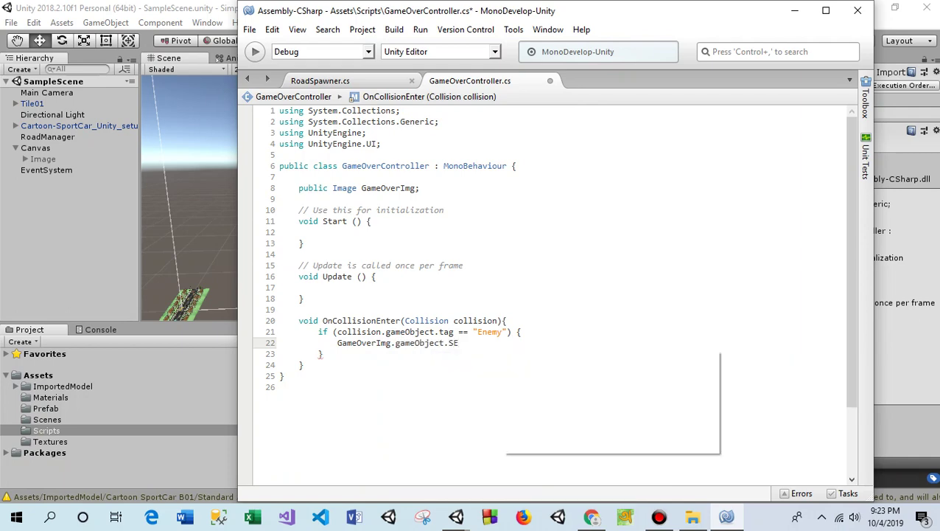
type("TRU);")
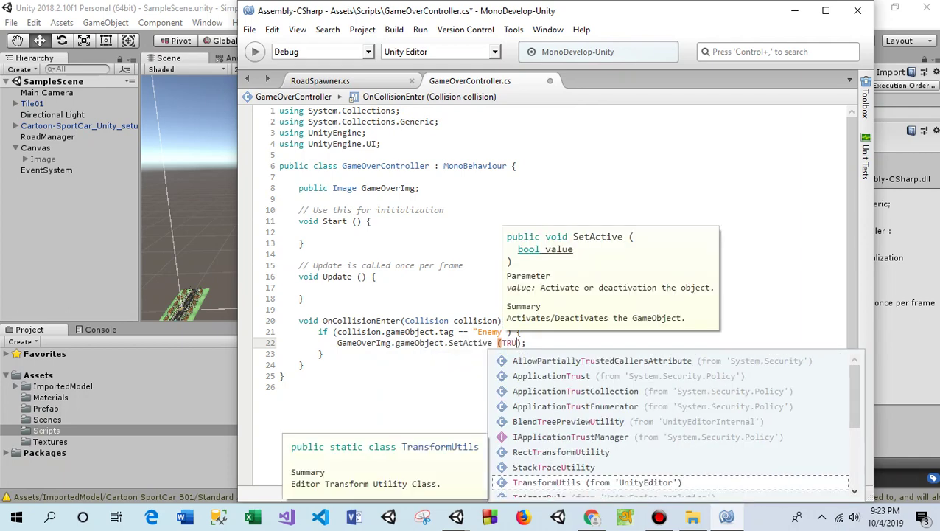
key("BackSpace")
key("BackSpace")
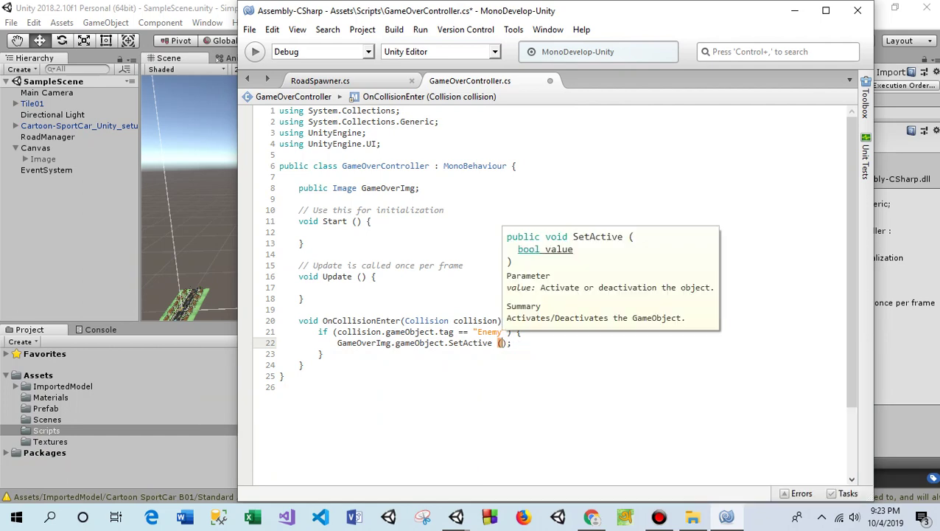
type("true")
key("Return")
left_click(430, 364)
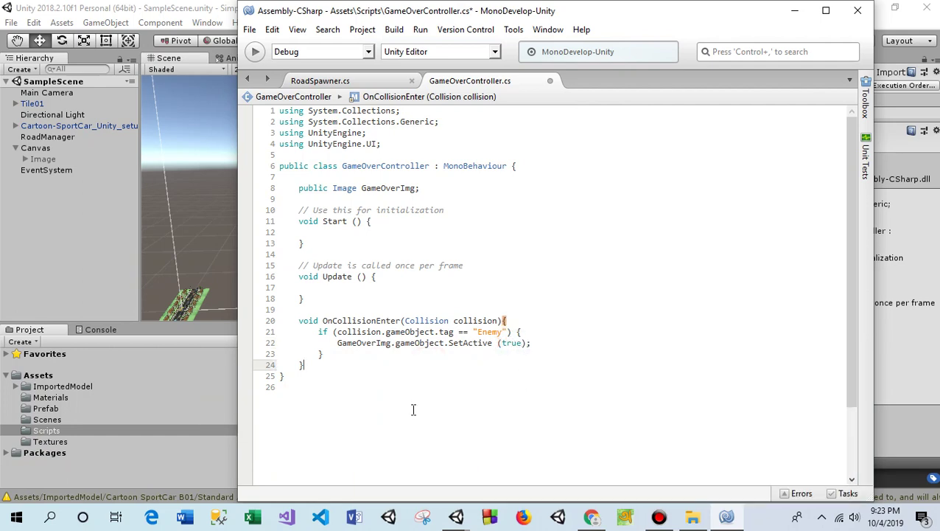
key("ctrl+s")
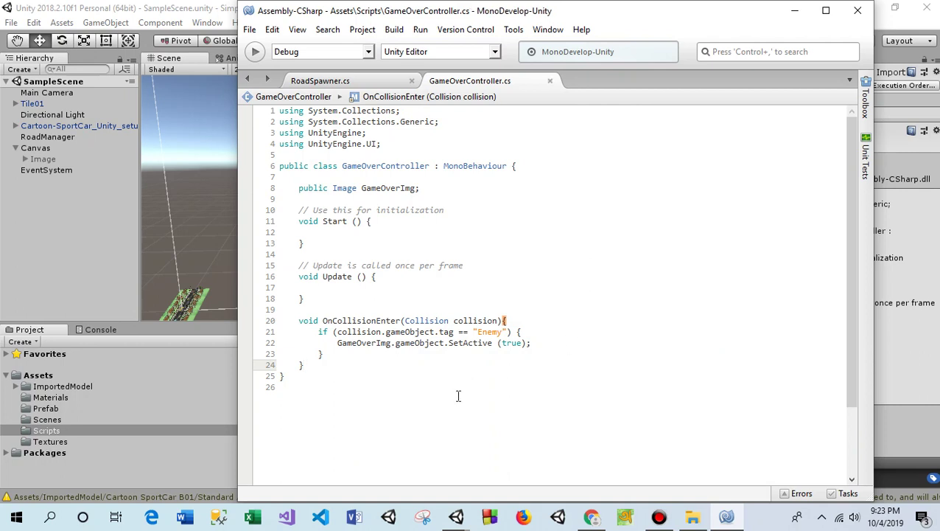
Move and narrow the MonoDevelop window so it sits fully on screen
left_click(347, 324)
left_click(399, 392)
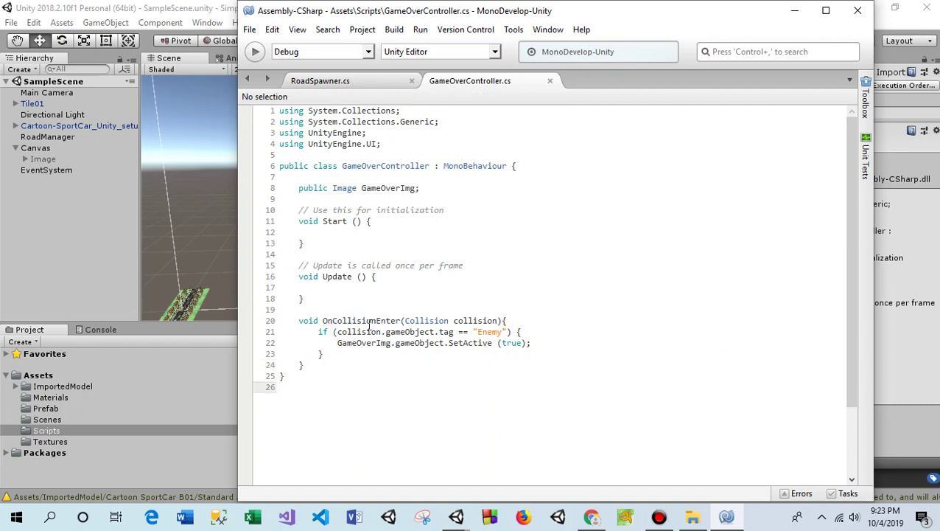
left_click(621, 21)
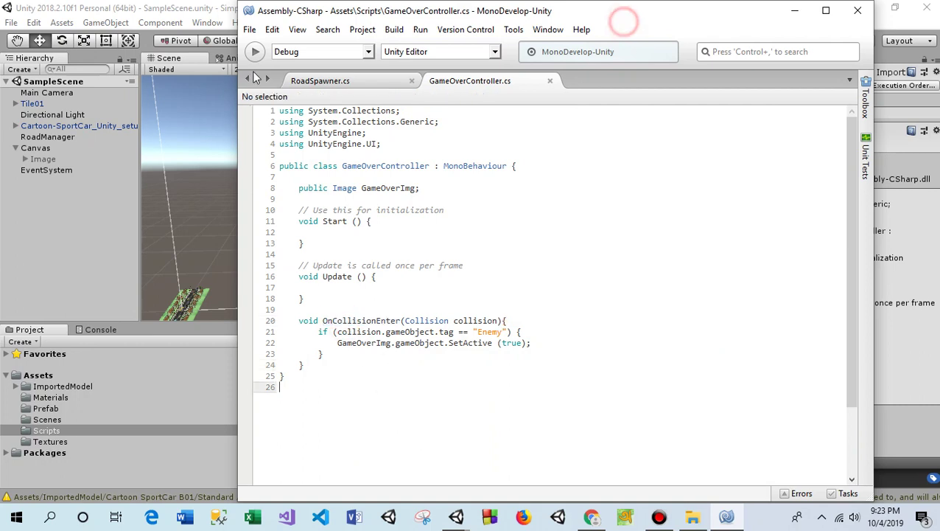
left_click(628, 16)
mouse_move(631, 20)
left_mouse_down()
mouse_move(335, 37)
mouse_move(349, 42)
left_mouse_up()
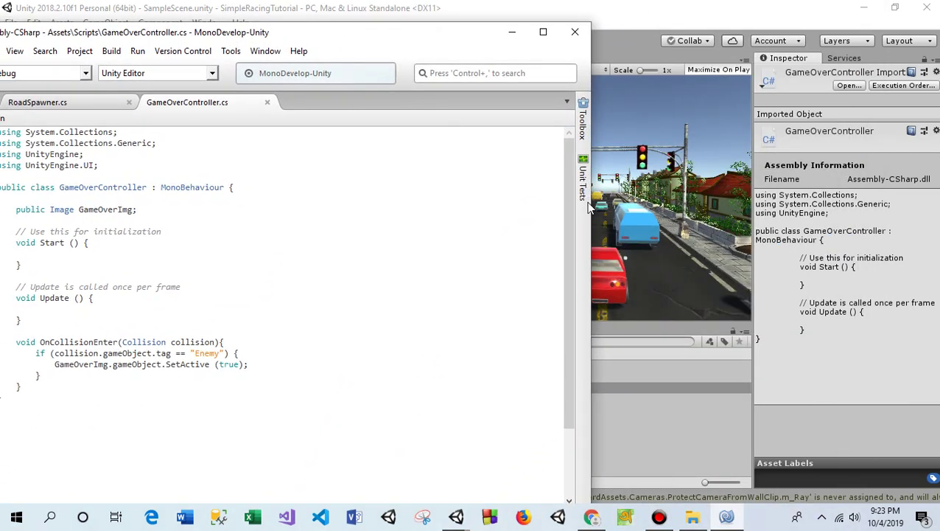
left_click(582, 181)
left_click_drag(591, 210, 508, 210)
left_click_drag(330, 34, 385, 23)
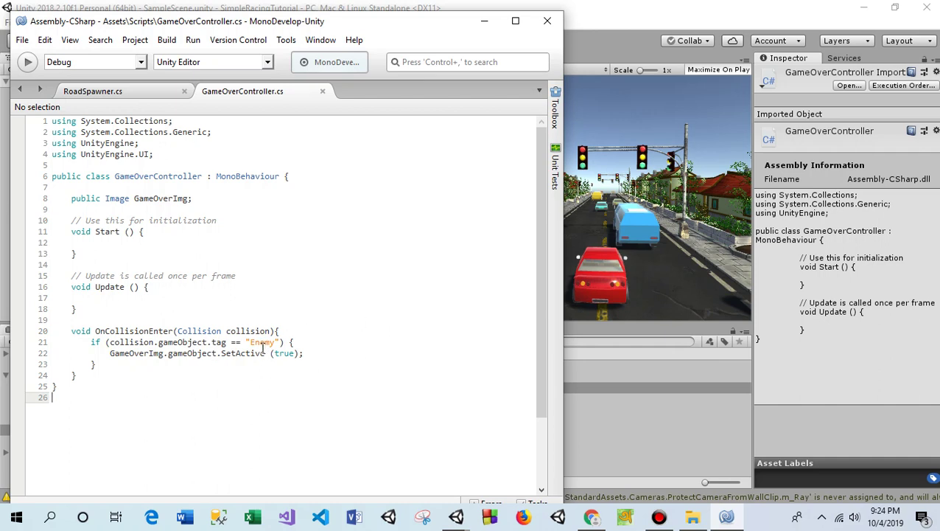
Minimise MonoDevelop to return to the Unity editor
double_click(160, 199)
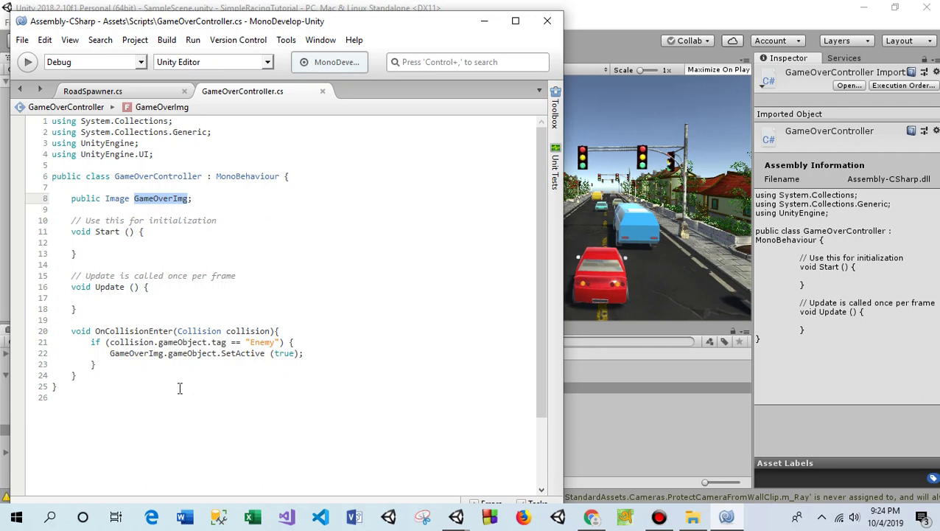
left_click(22, 40)
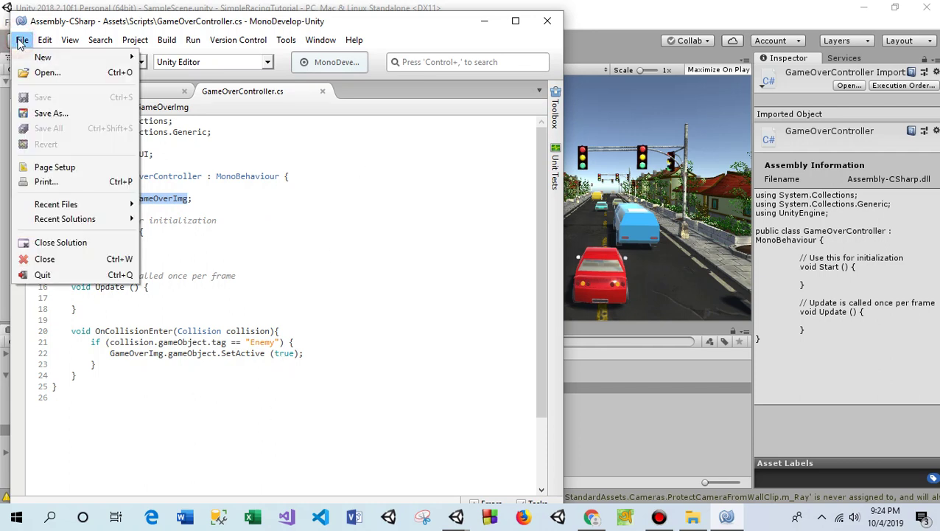
left_click(482, 22)
left_click(483, 21)
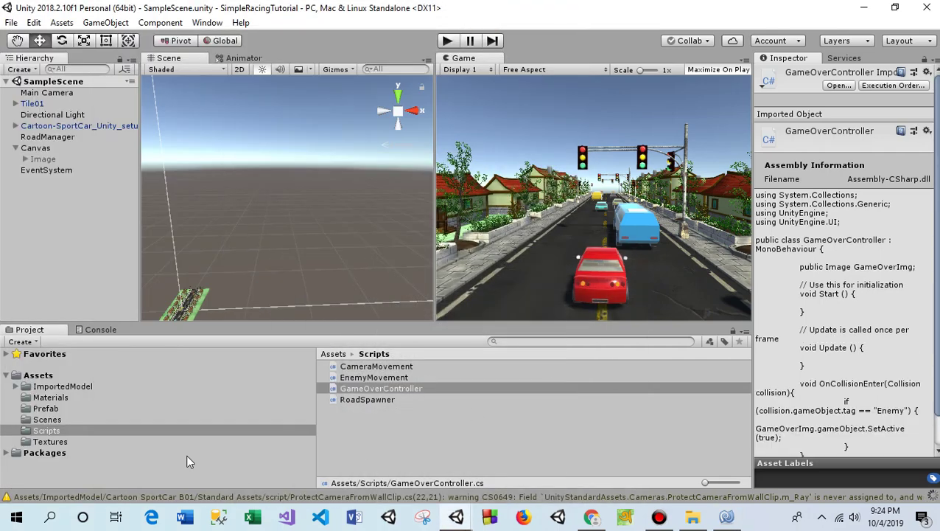
Clear the Console and frame the Tile01 road tile in the Scene view
left_click(96, 332)
left_click(14, 341)
left_click(28, 329)
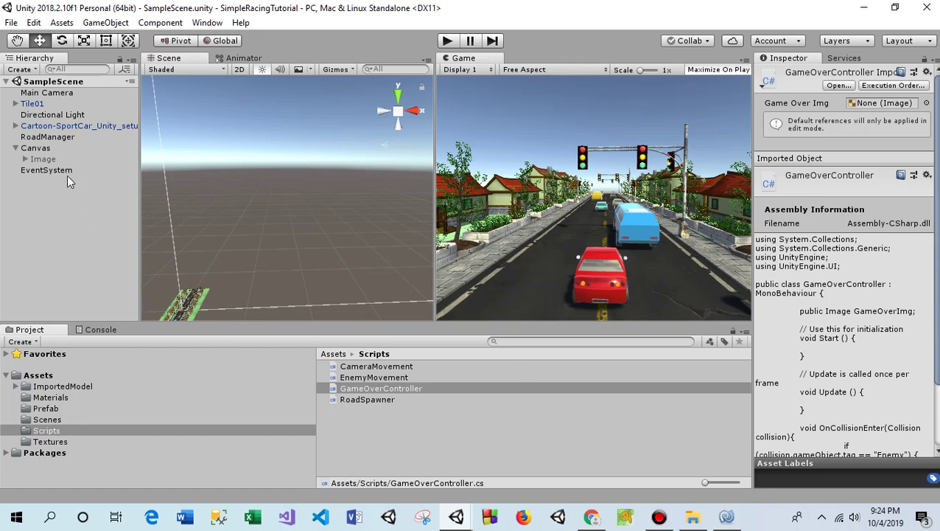
left_click(33, 103)
key("f")
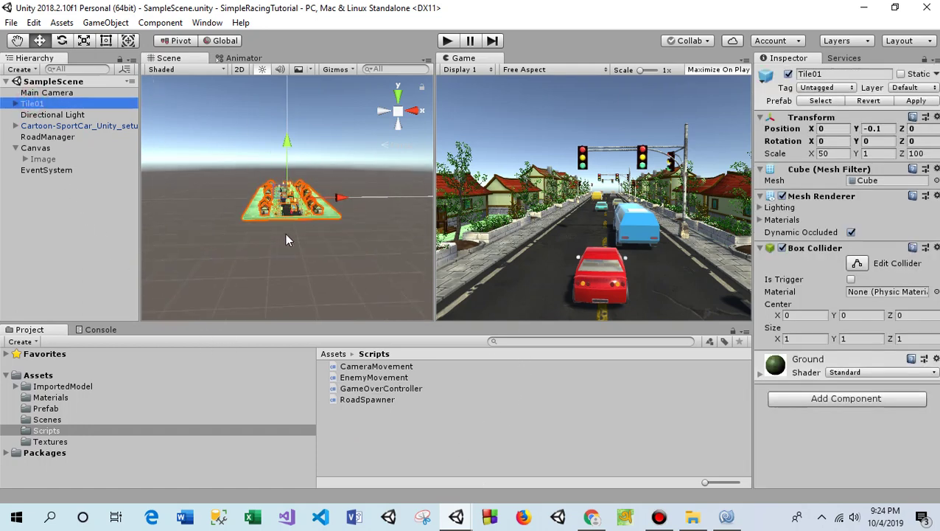
Pan, zoom and orbit the Scene view to look down the road
left_click(16, 43)
scroll(294, 266, "up", 5)
scroll(294, 267, "up", 5)
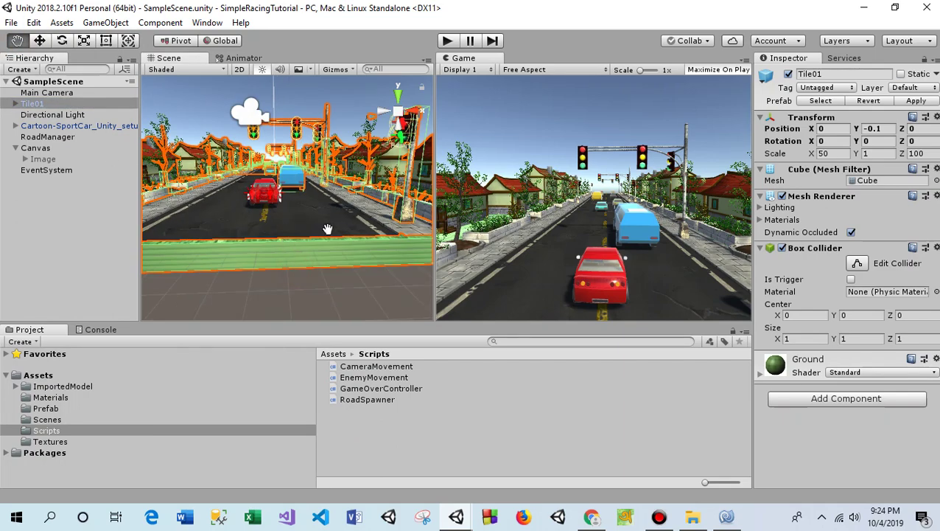
left_click_drag(328, 228, 282, 222, "alt")
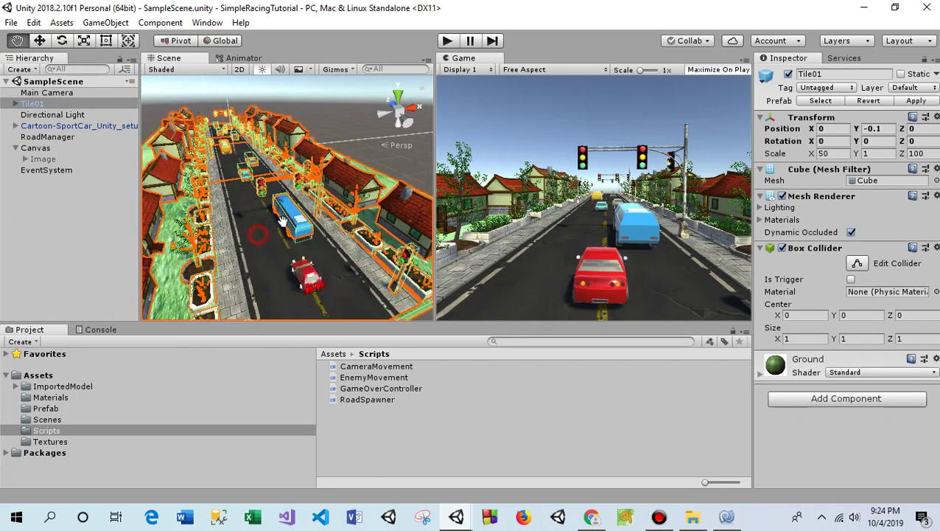
scroll(283, 225, "up", 5)
scroll(282, 225, "up", 5)
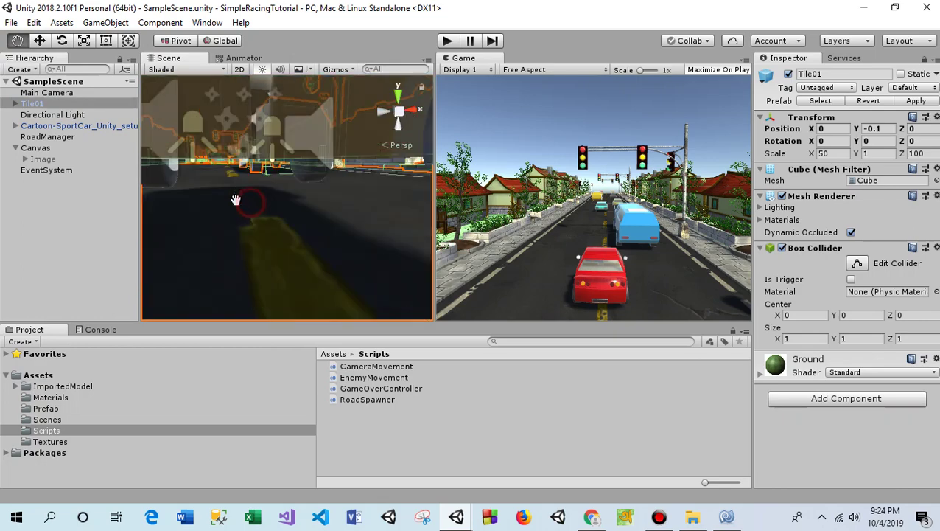
scroll(236, 201, "down", 5)
Expand Tile01, select Car_4 and bring up its Tag choices
left_click(14, 103)
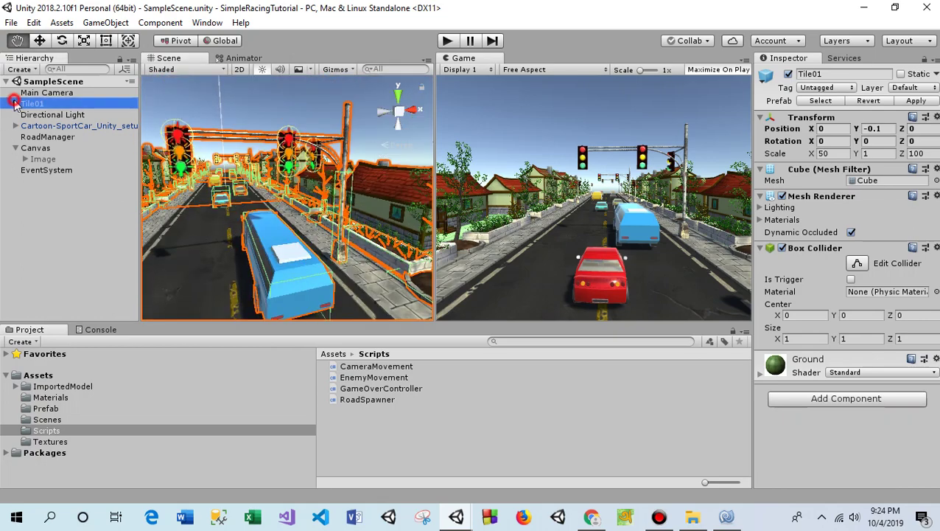
left_click(14, 103)
scroll(58, 249, "down", 5)
scroll(58, 250, "down", 5)
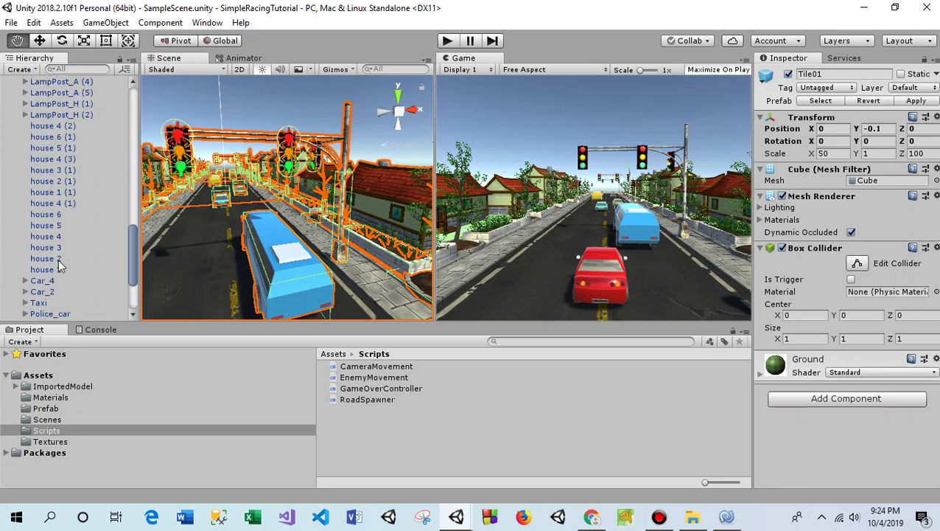
scroll(58, 258, "down", 3)
scroll(59, 258, "down", 2)
left_click(45, 173)
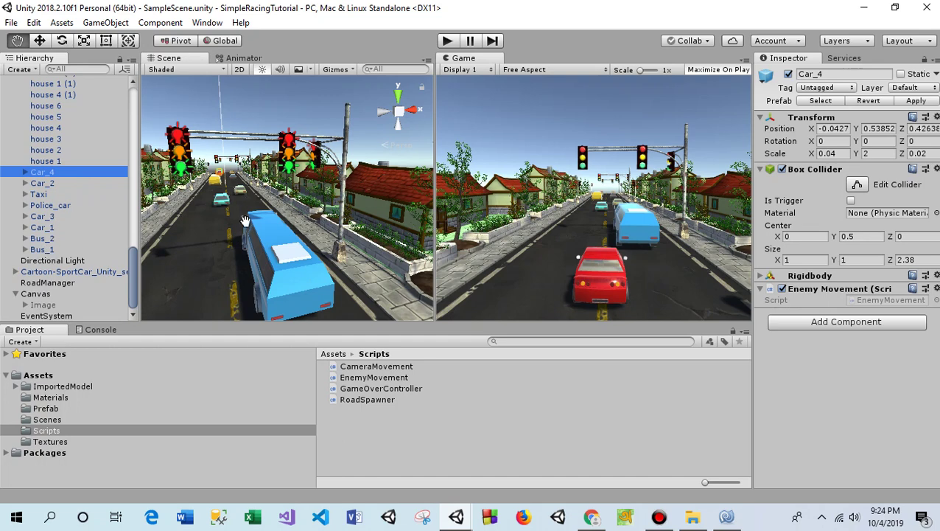
left_click(825, 88)
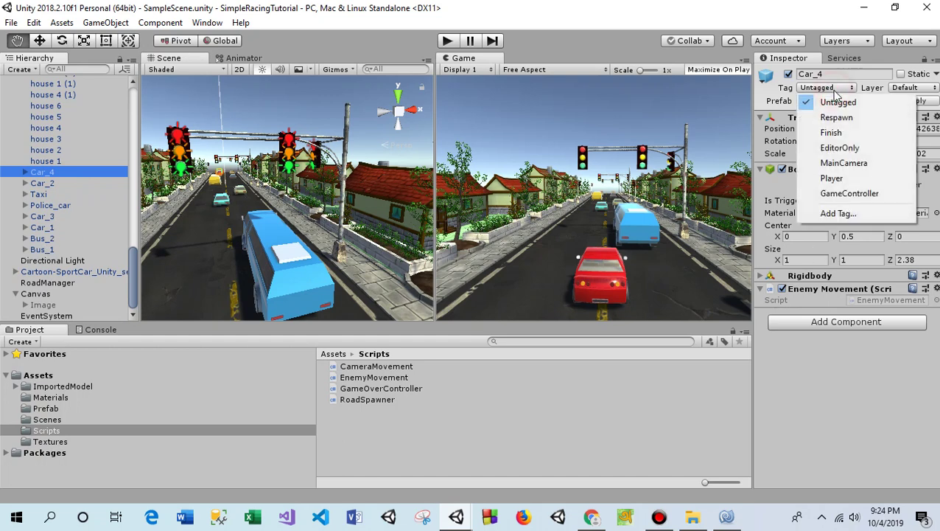
Add a new project tag 'Enemy' and reselect Car_4
left_click(838, 218)
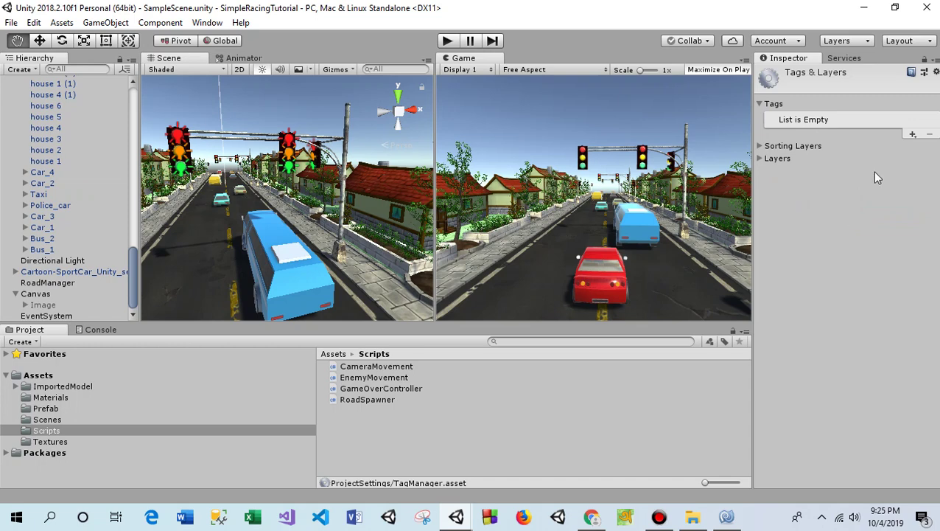
left_click(912, 135)
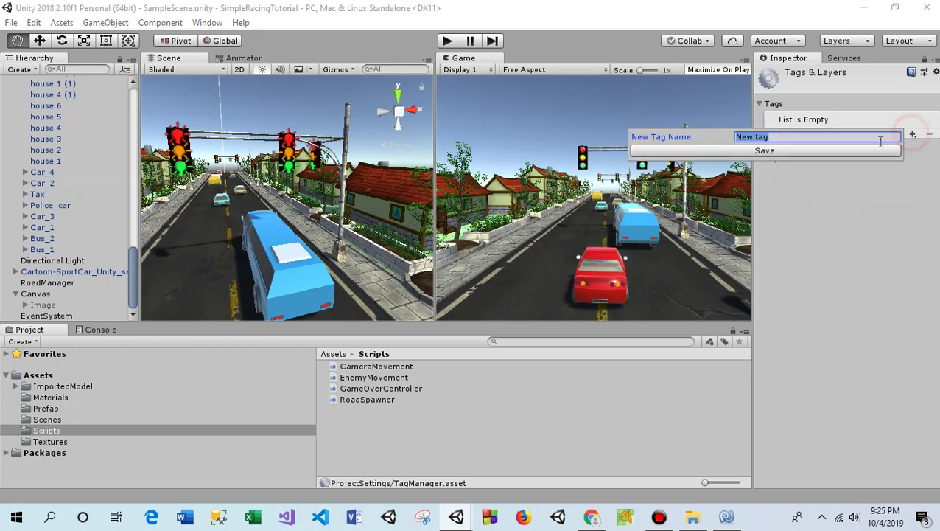
type("Enemy")
left_click(816, 147)
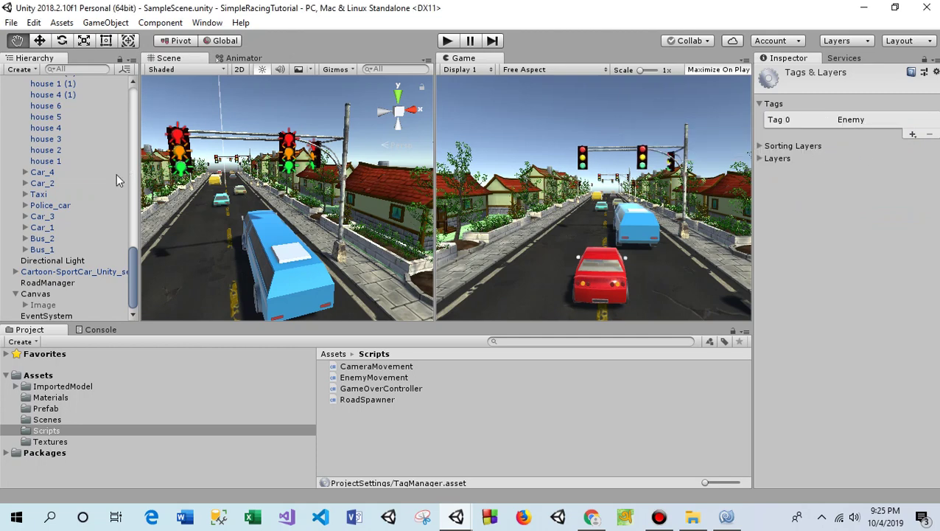
left_click(42, 174)
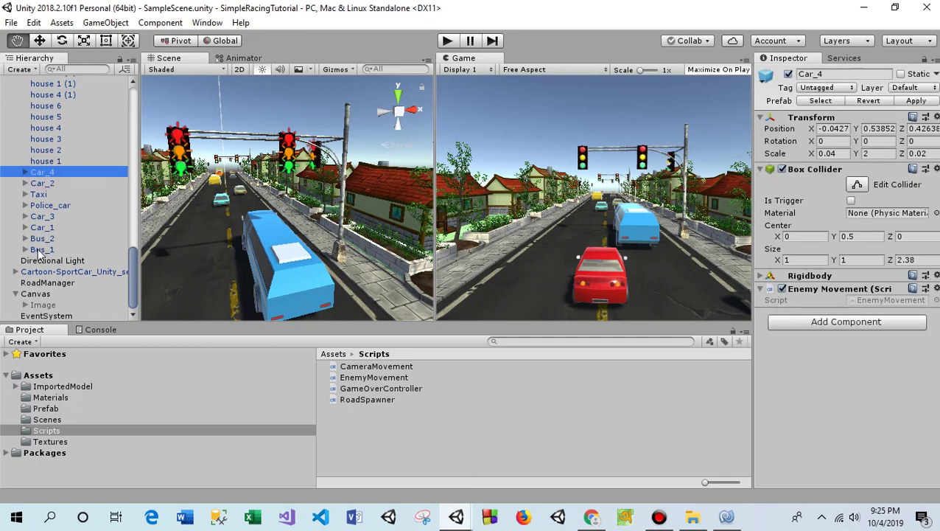
Tag all traffic vehicles from Car_4 through Bus_1 as Enemy
left_click(41, 250, "shift")
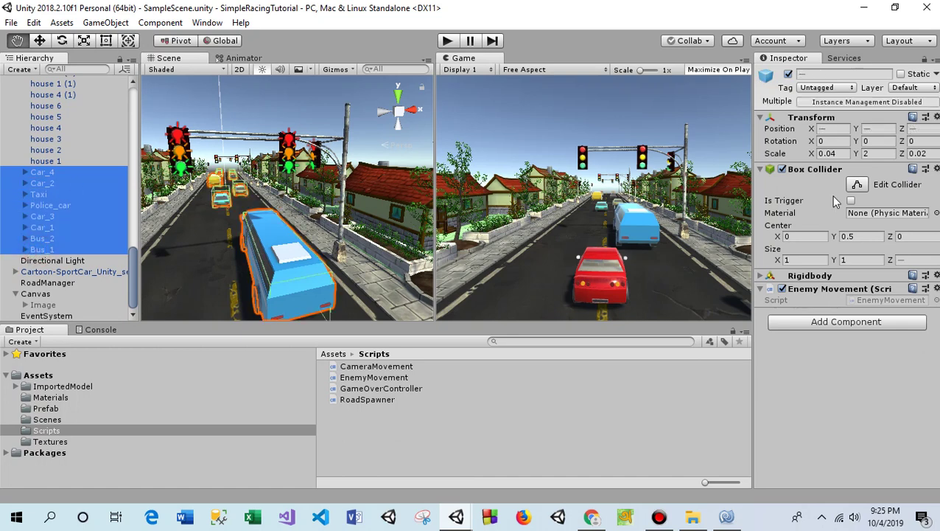
left_click(829, 89)
left_click(848, 209)
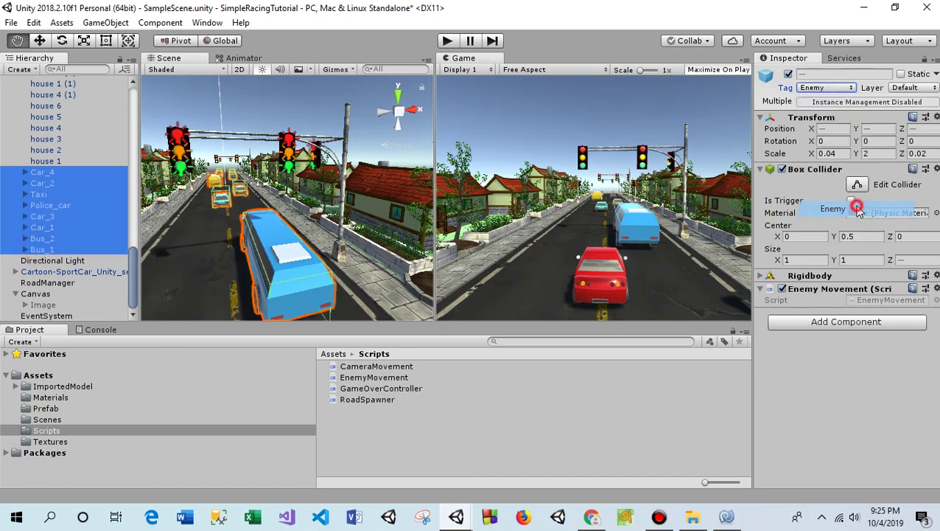
Collapse and select Tile01, then apply the tag changes to its prefab
left_click(56, 161)
scroll(44, 157, "up", 5)
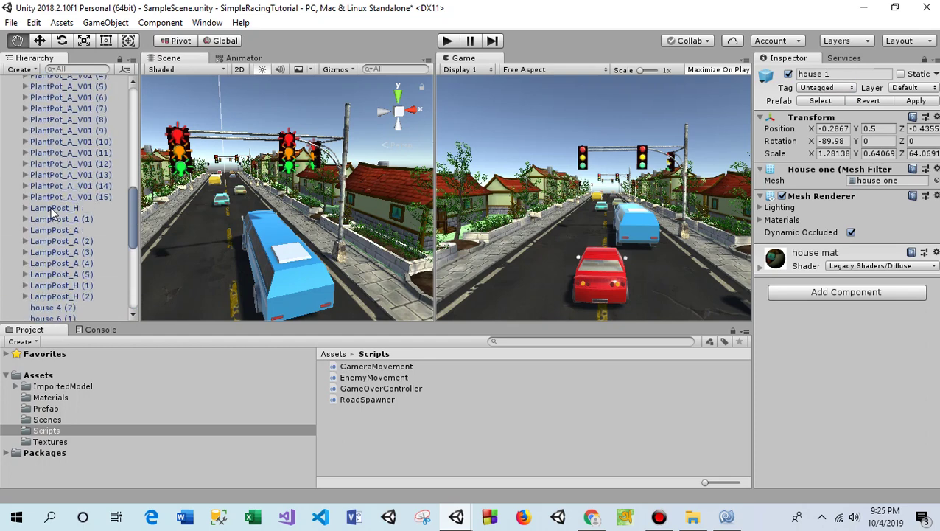
scroll(37, 153, "up", 5)
scroll(32, 149, "up", 5)
left_click(15, 103)
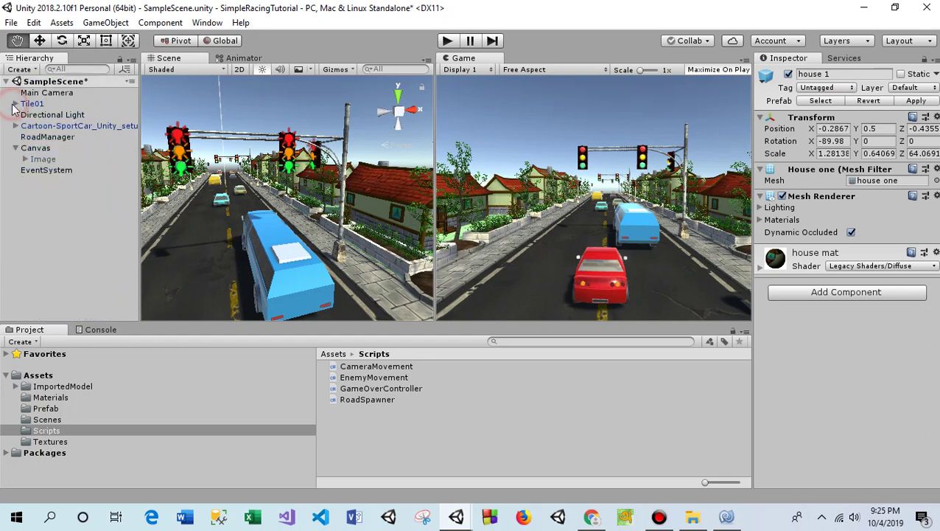
left_click(31, 103)
left_click(916, 101)
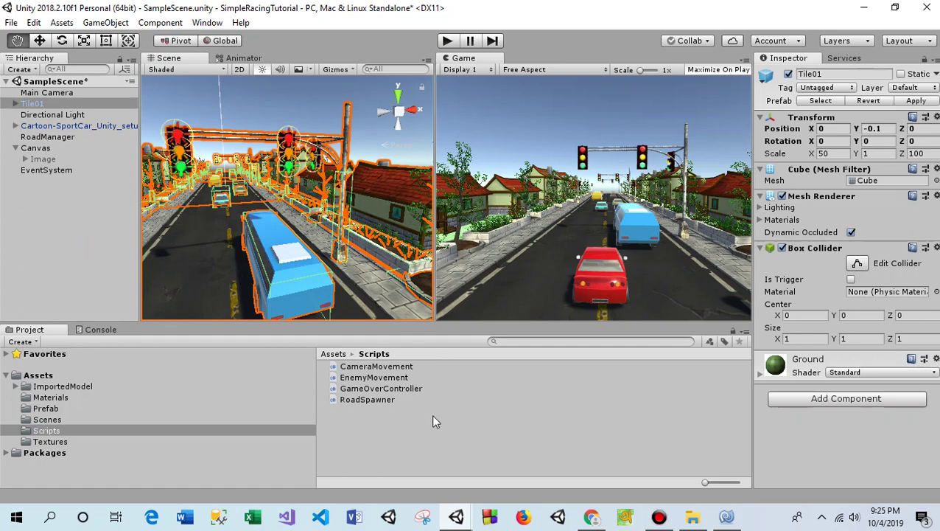
Attach the GameOverController script to the Cartoon-SportCar player car
left_click(393, 389)
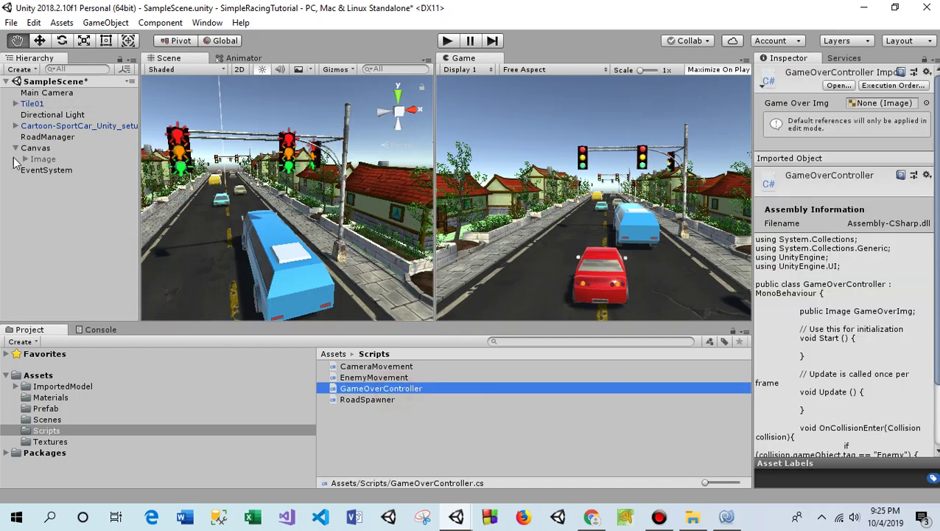
left_click(45, 127)
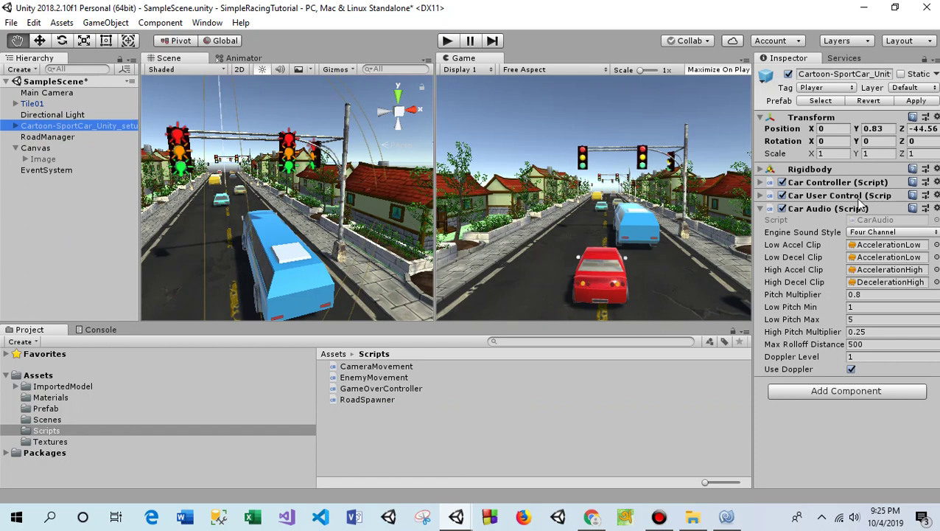
left_click(761, 209)
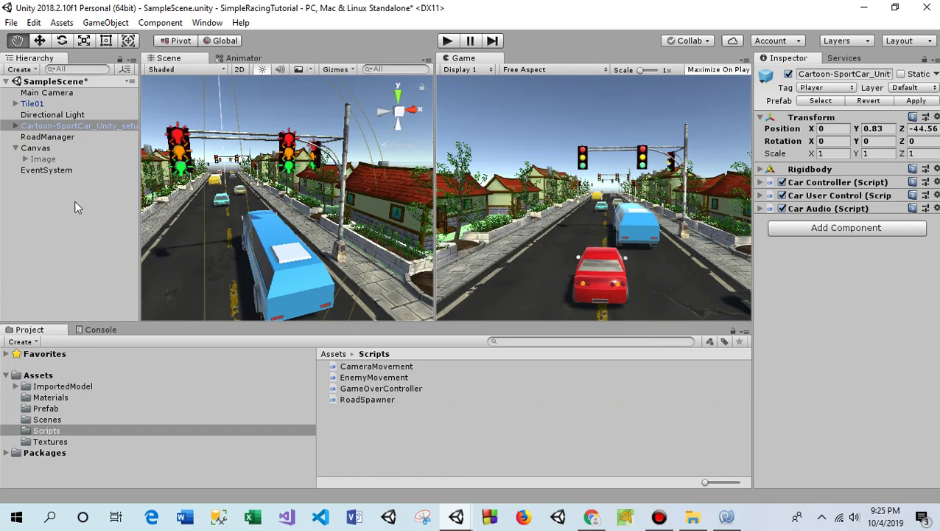
double_click(43, 127)
scroll(342, 220, "up", 8)
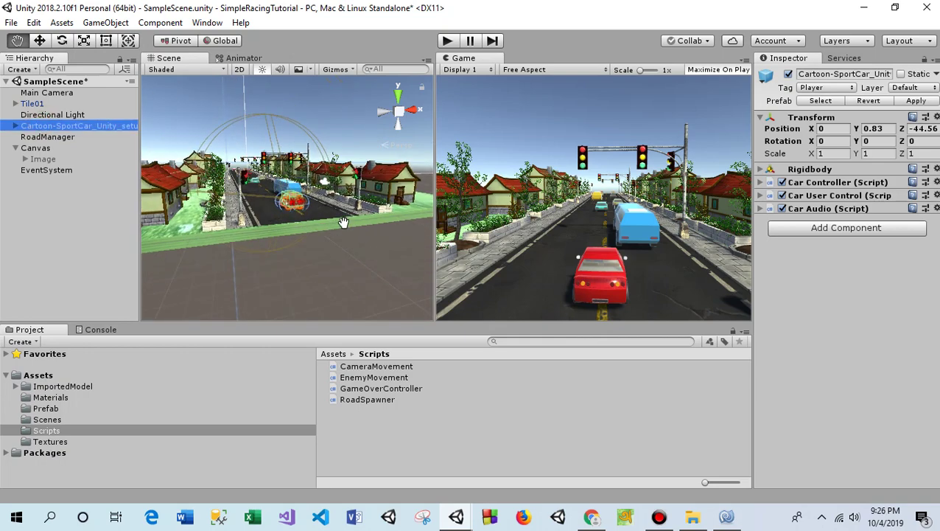
mouse_move(300, 250)
left_mouse_down("alt")
mouse_move(273, 295)
mouse_move(272, 277)
mouse_move(266, 284)
left_mouse_up("alt")
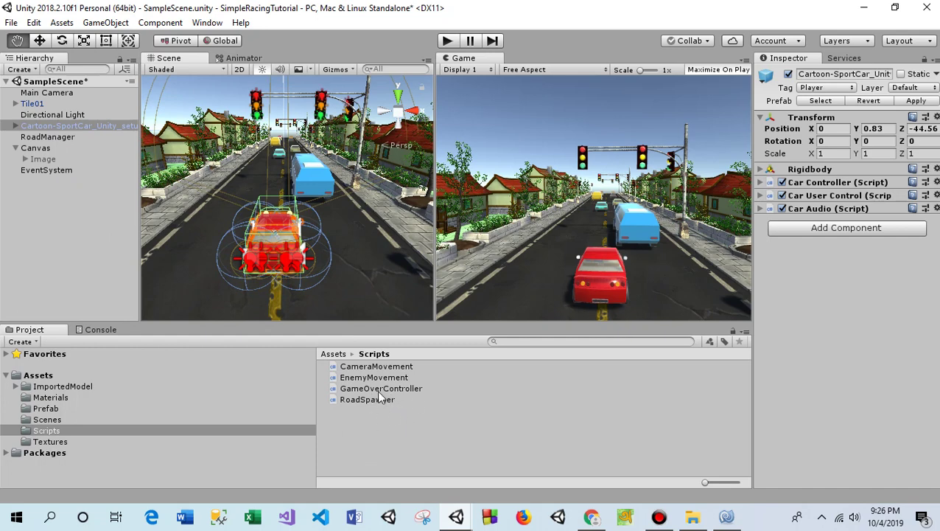
mouse_move(378, 388)
left_mouse_down()
mouse_move(686, 329)
mouse_move(836, 337)
left_mouse_up()
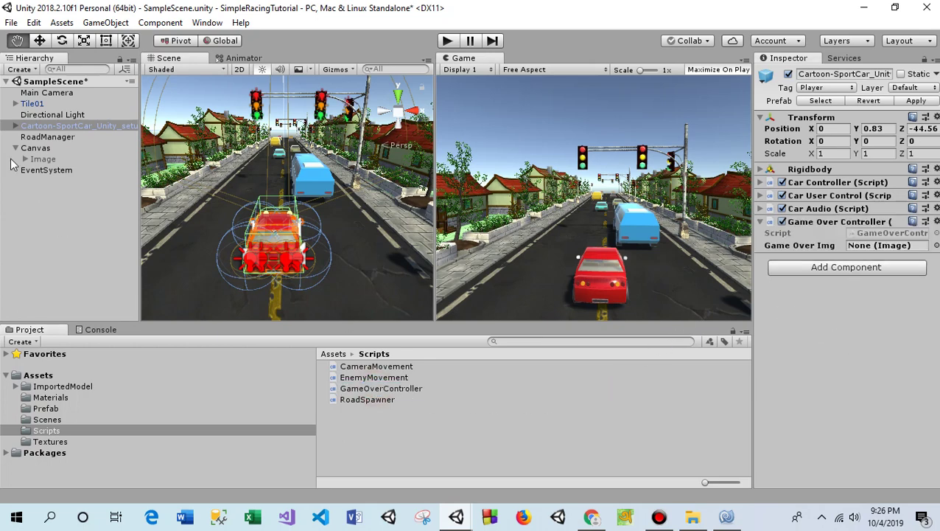
Link Canvas > Image as the car's Game Over Img and save the scene
left_click(8, 203)
left_click(34, 127)
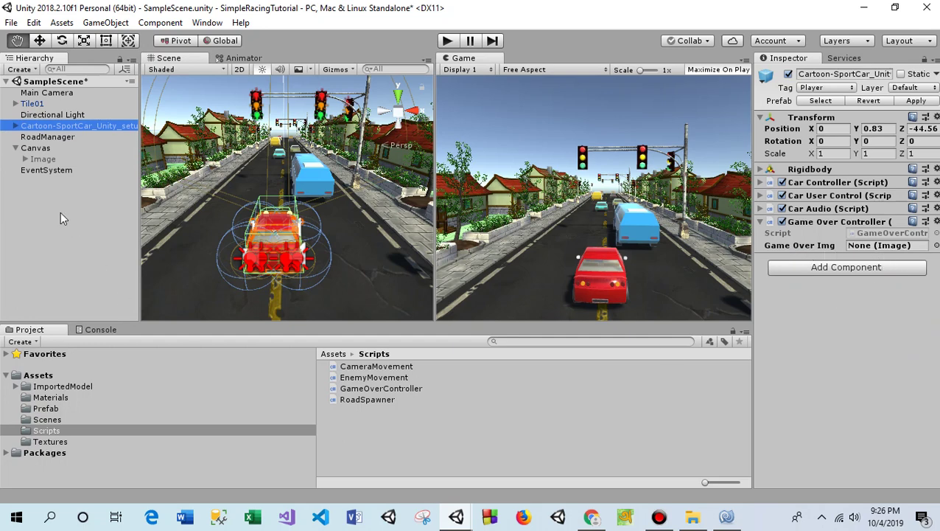
left_click(42, 161)
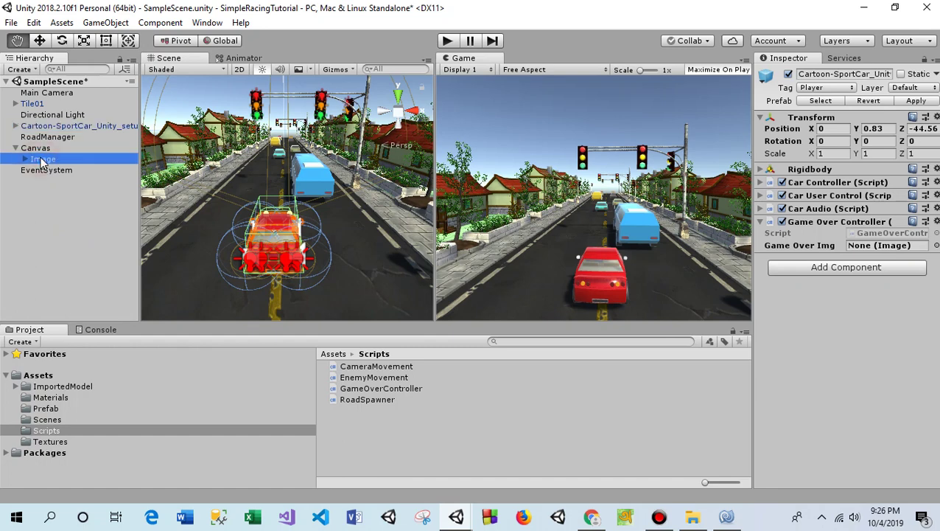
left_click_drag(42, 160, 883, 249)
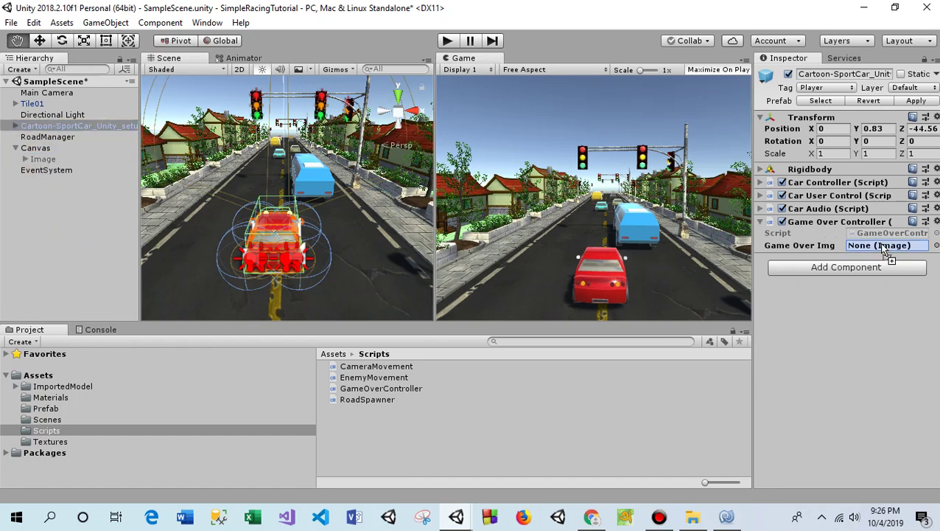
left_click(12, 24)
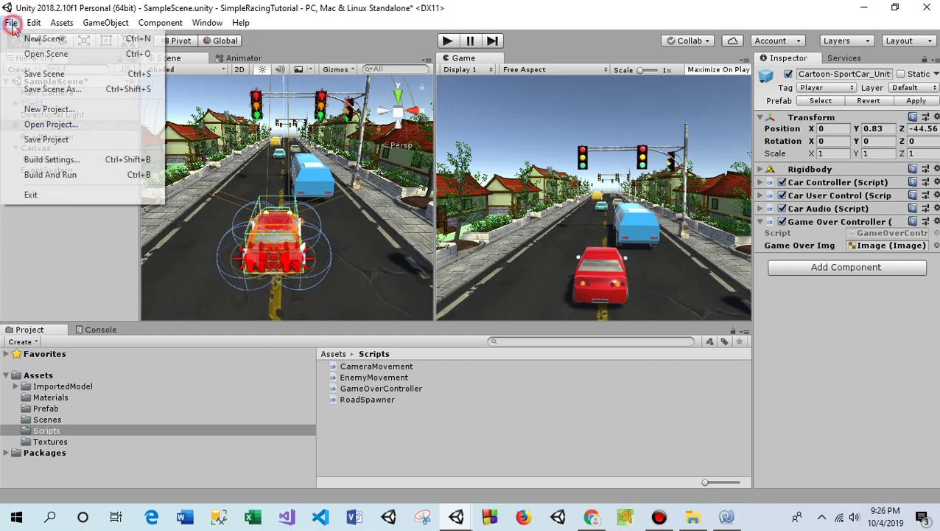
left_click(35, 74)
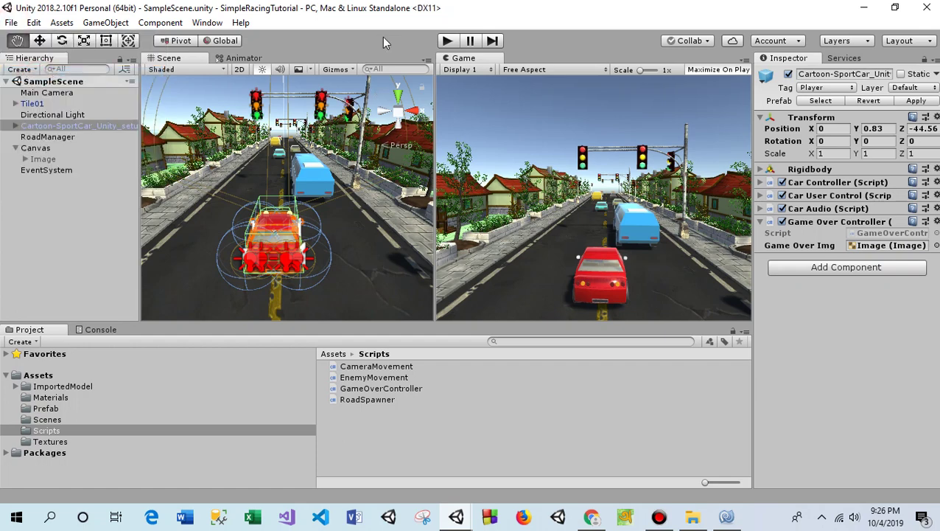
Run a quick play test, stop it, and reframe the road in the scene view
left_click(447, 41)
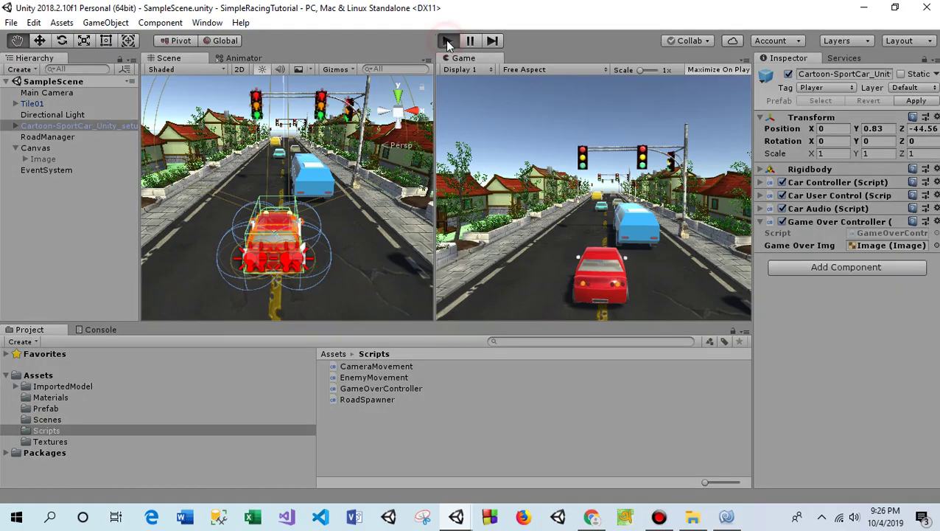
left_click(446, 41)
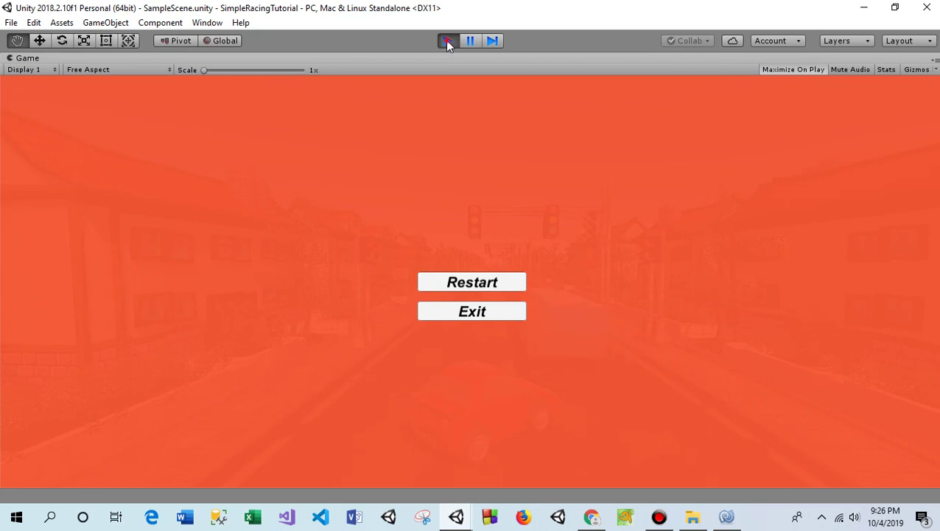
left_click(447, 41)
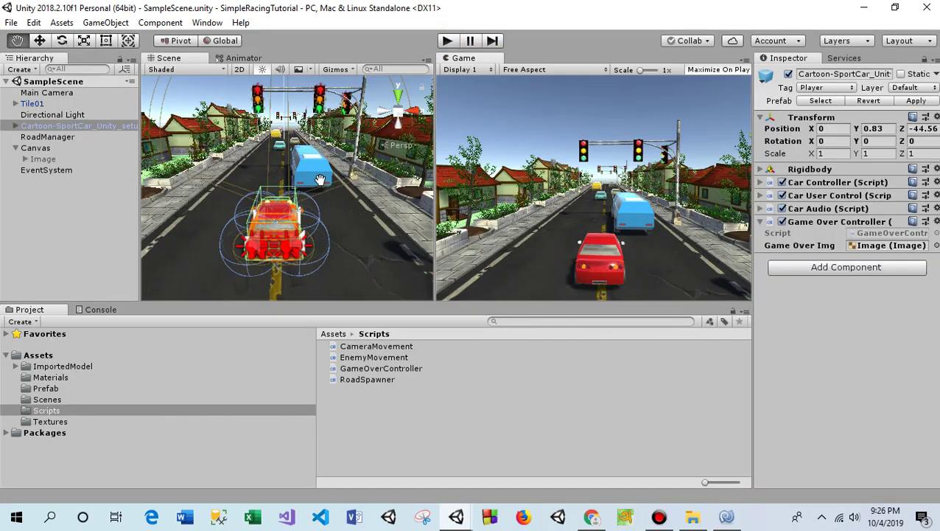
mouse_move(319, 180)
left_mouse_down()
mouse_move(328, 214)
mouse_move(346, 220)
mouse_move(418, 165)
left_mouse_up()
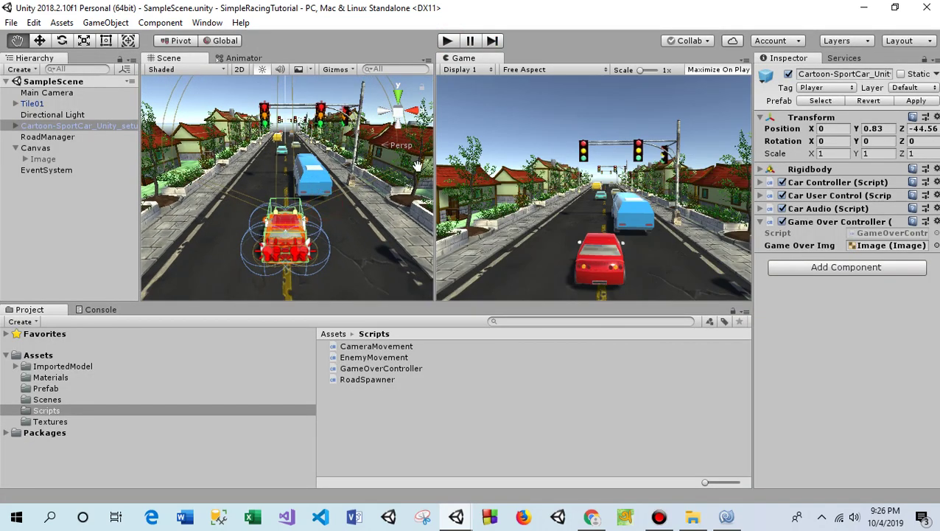
Play-test again and try the Restart and Exit buttons on the orange game-over overlay
left_click(447, 42)
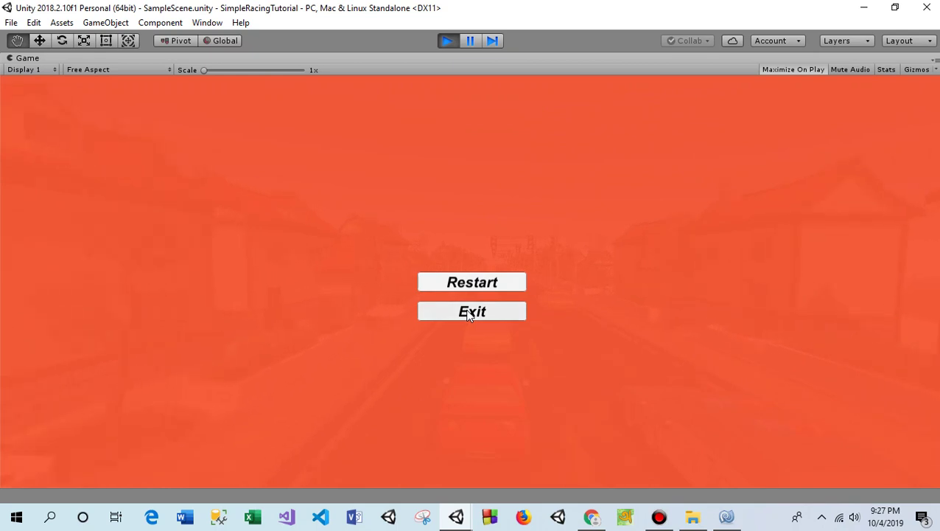
left_click(480, 282)
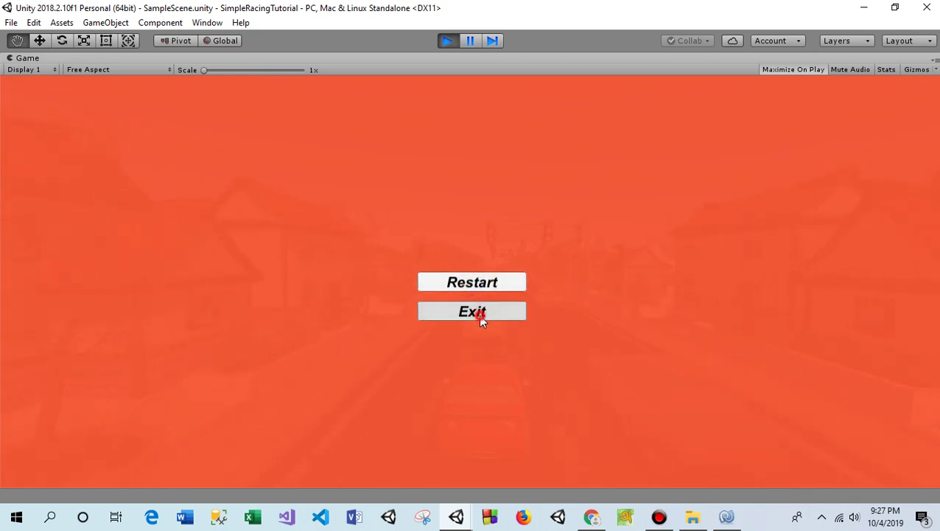
left_click(481, 315)
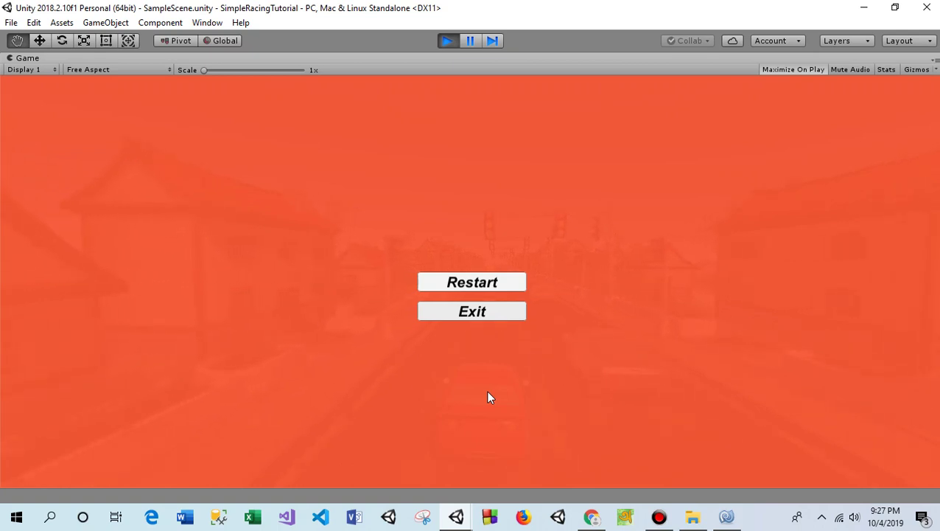